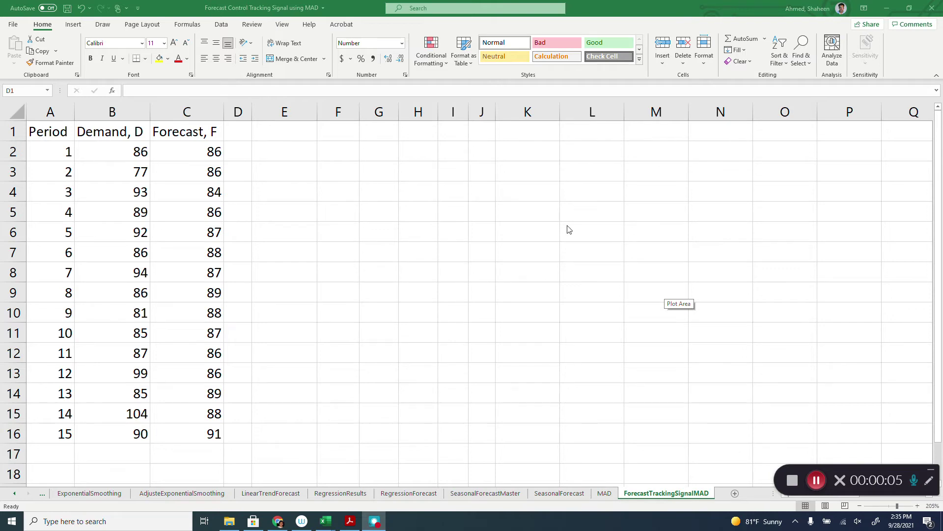
Enter the header D-F in cell D1.
{"action": "left_click", "coordinate": [245, 139]}
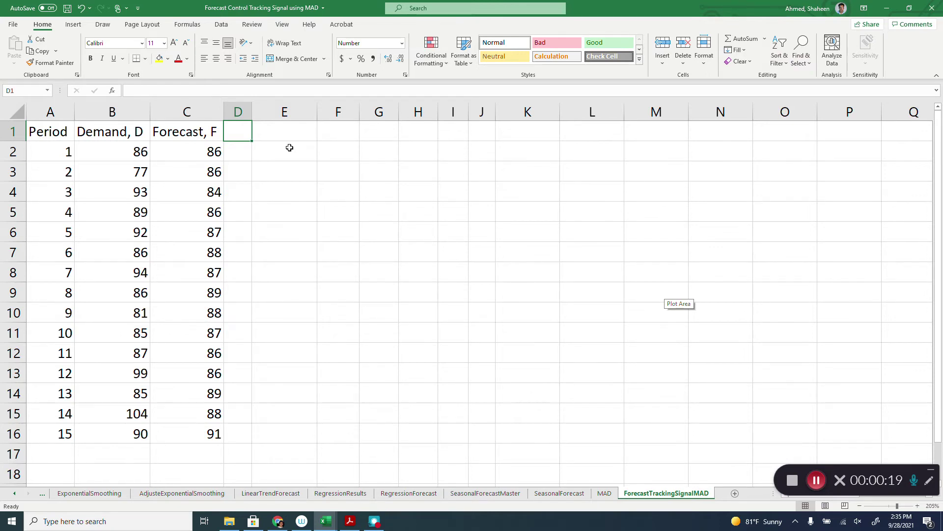
{"action": "type", "text": "d"}
{"action": "key", "text": "BackSpace"}
{"action": "key", "text": "Caps_Lock"}
{"action": "type", "text": "D"}
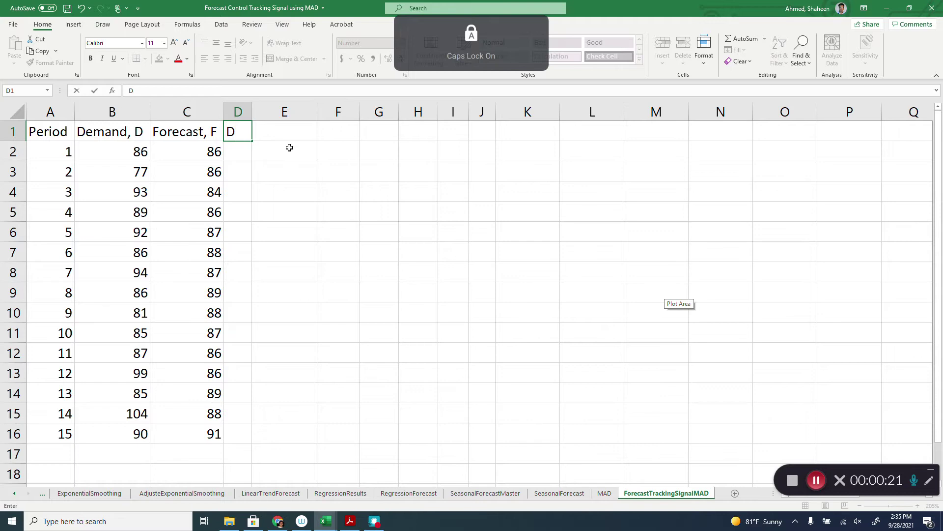
{"action": "type", "text": "-F"}
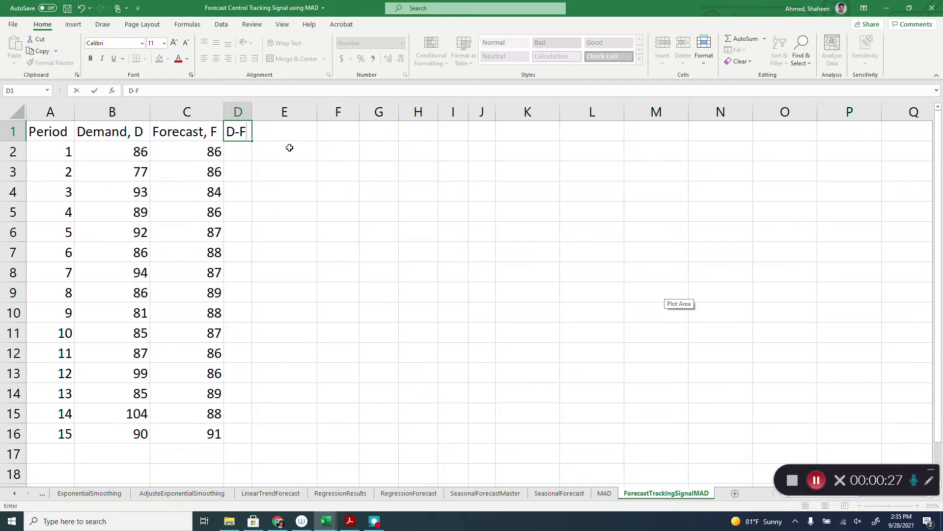
{"action": "key", "text": "Return"}
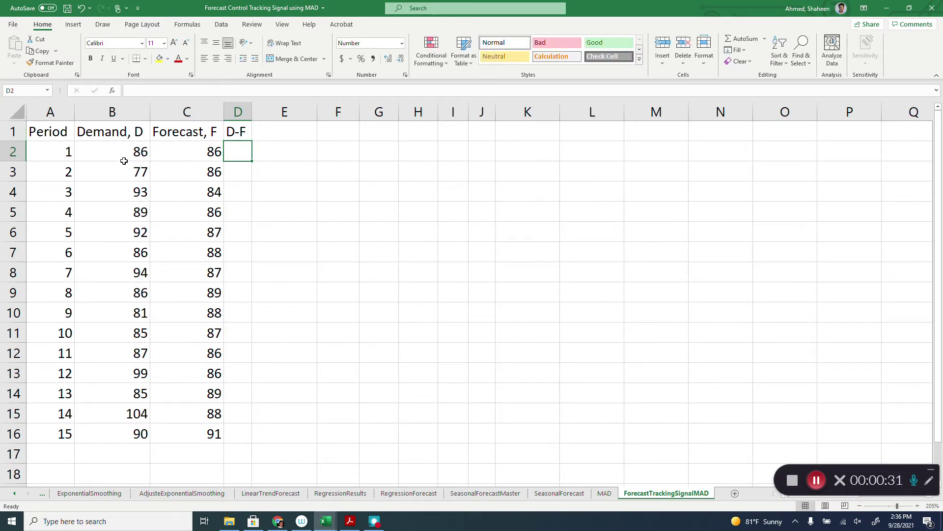
Enter =B3-C3 in D3 and fill it down to D16.
{"action": "key", "text": "Down"}
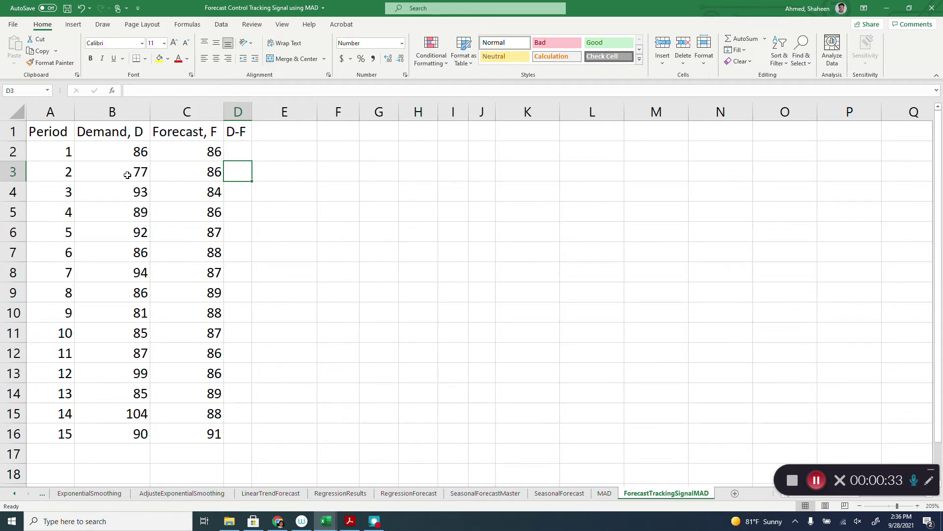
{"action": "left_click", "coordinate": [127, 175]}
{"action": "key", "text": "Right"}
{"action": "key", "text": "Right"}
{"action": "type", "text": "="}
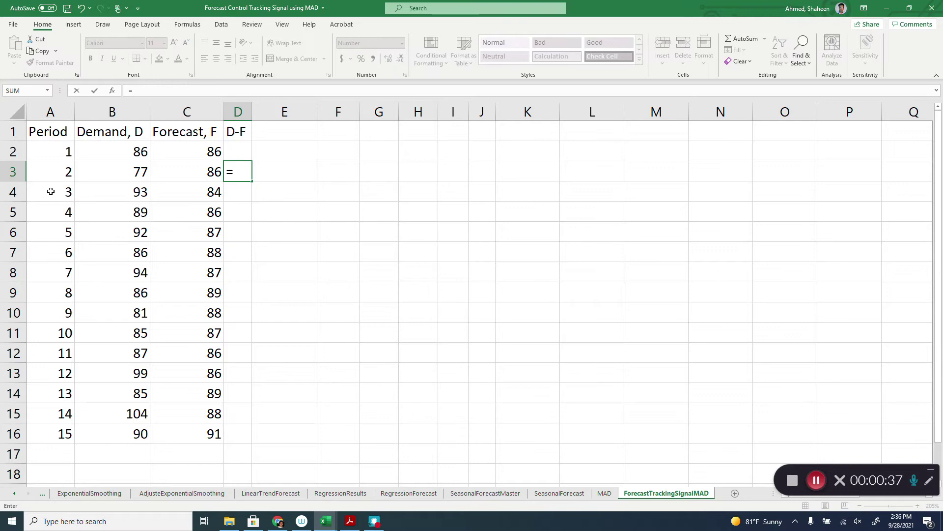
{"action": "left_click", "coordinate": [128, 172]}
{"action": "type", "text": "-"}
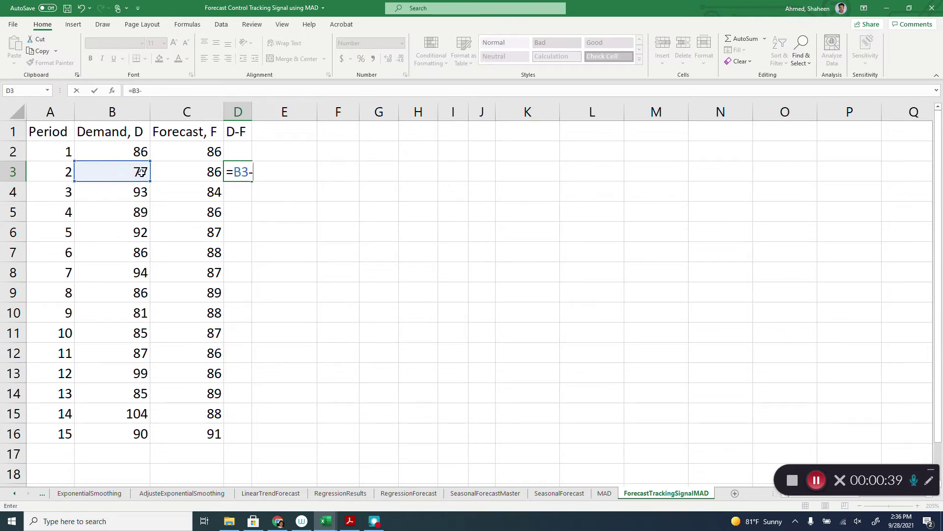
{"action": "left_click", "coordinate": [202, 171]}
{"action": "key", "text": "Return"}
{"action": "left_click", "coordinate": [242, 169]}
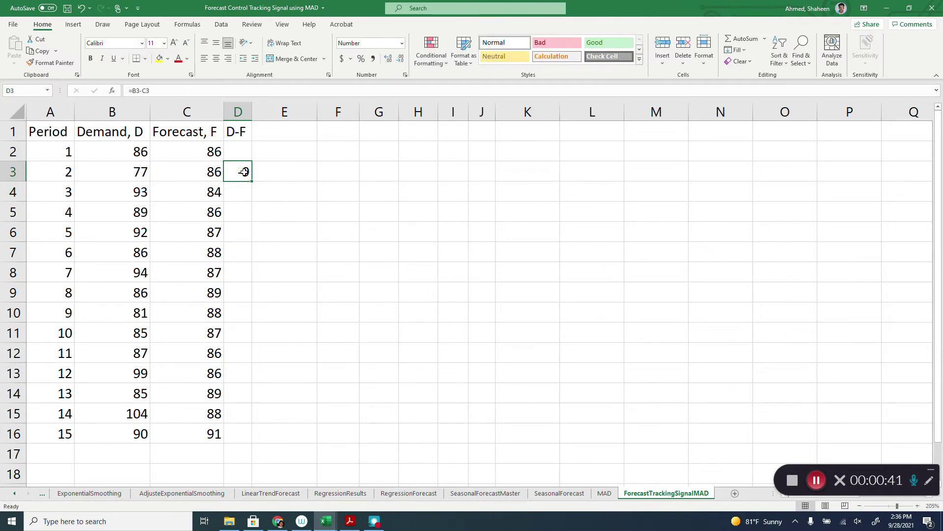
{"action": "double_click", "coordinate": [251, 182]}
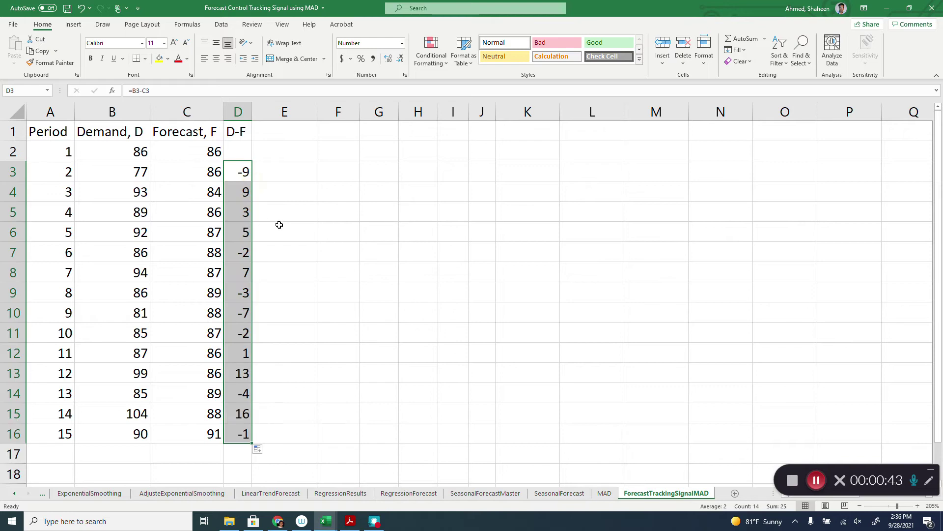
{"action": "left_click", "coordinate": [281, 131]}
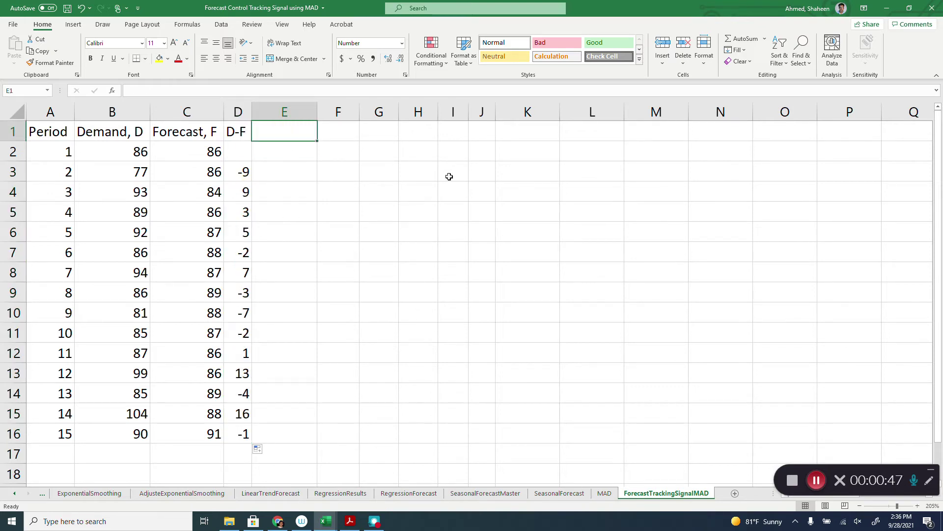
Enter the header Sum(D-F) in cell E1.
{"action": "type", "text": "sUM"}
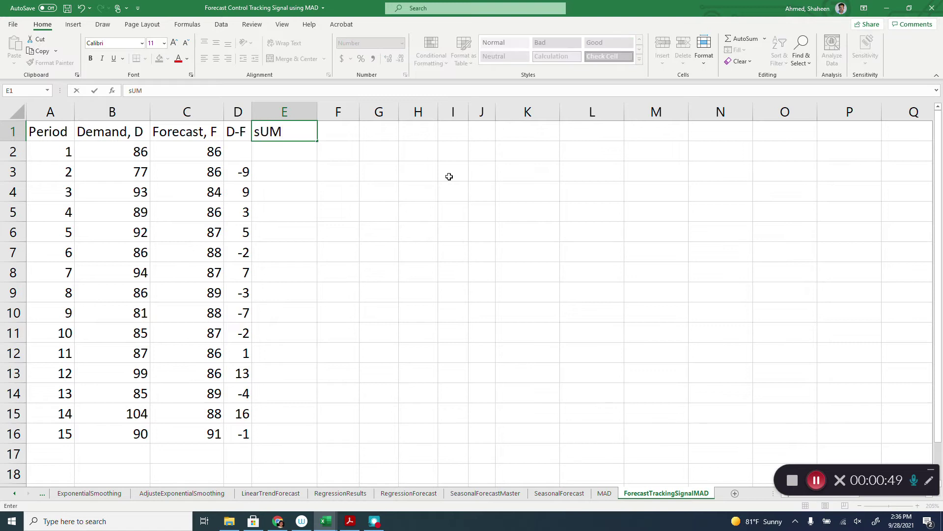
{"action": "key", "text": "BackSpace"}
{"action": "type", "text": "("}
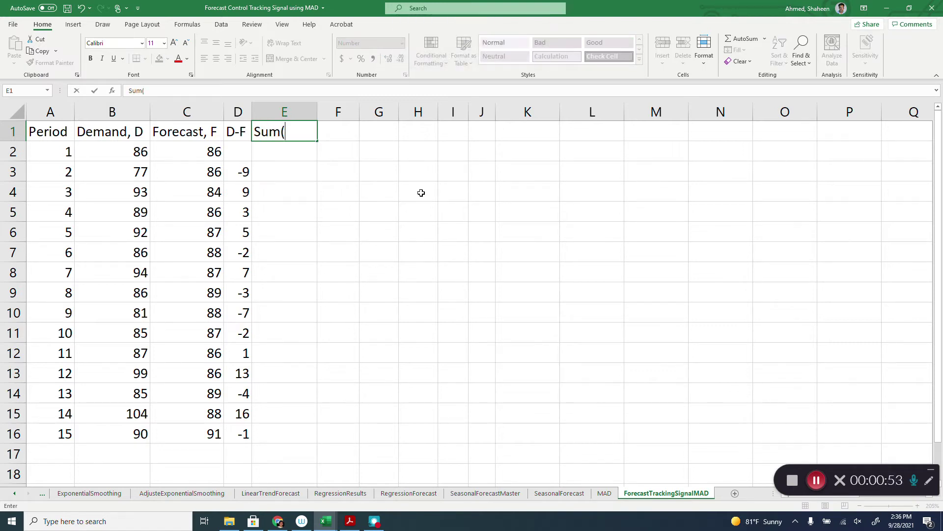
{"action": "type", "text": "d-f"}
{"action": "key", "text": "BackSpace"}
{"action": "key", "text": "BackSpace"}
{"action": "key", "text": "BackSpace"}
{"action": "type", "text": "f"}
{"action": "key", "text": "Caps_Lock"}
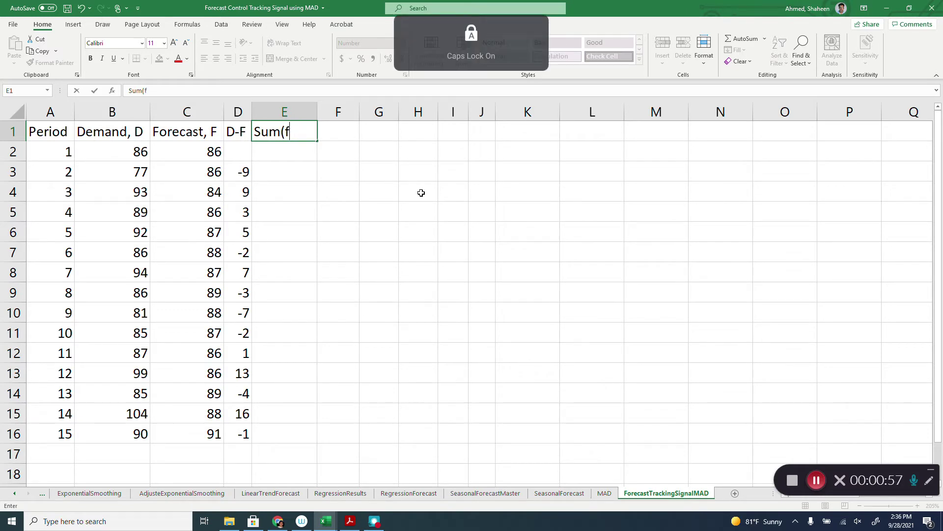
{"action": "key", "text": "BackSpace"}
{"action": "type", "text": "D"}
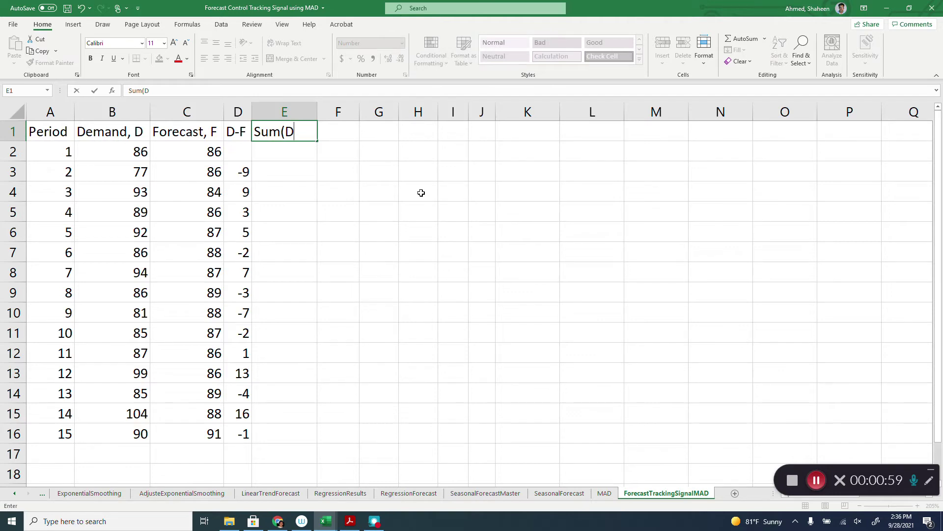
{"action": "type", "text": "-F)"}
{"action": "key", "text": "Return"}
{"action": "key", "text": "Return"}
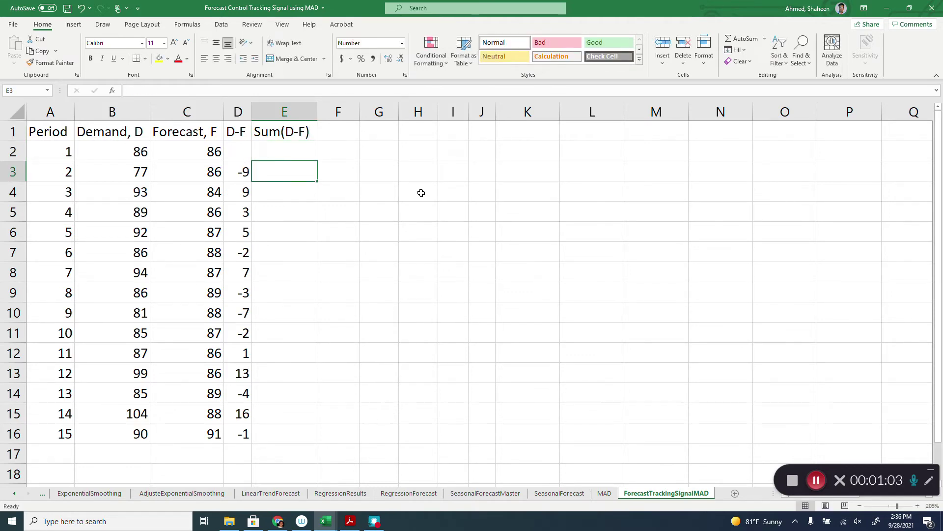
Enter the running-total formula =SUM($D$2:D3) in E3.
{"action": "type", "text": "=SUM"}
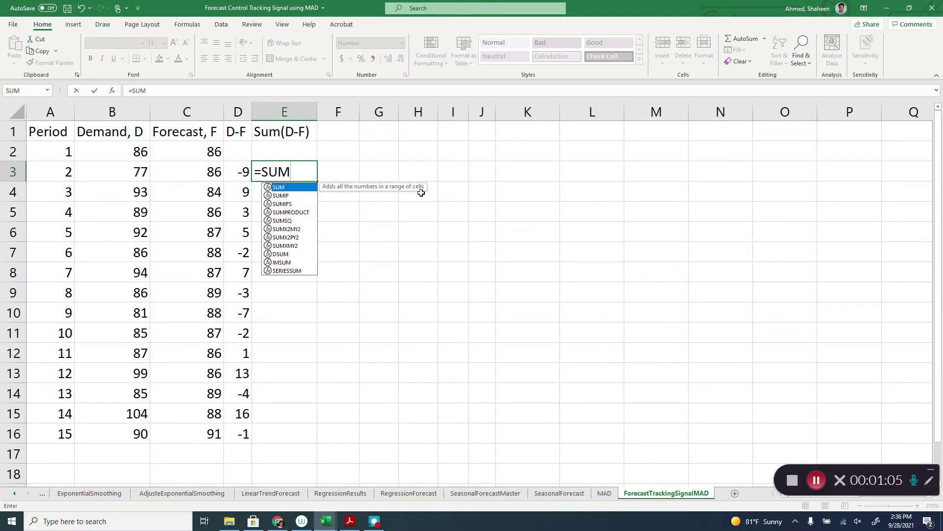
{"action": "type", "text": "("}
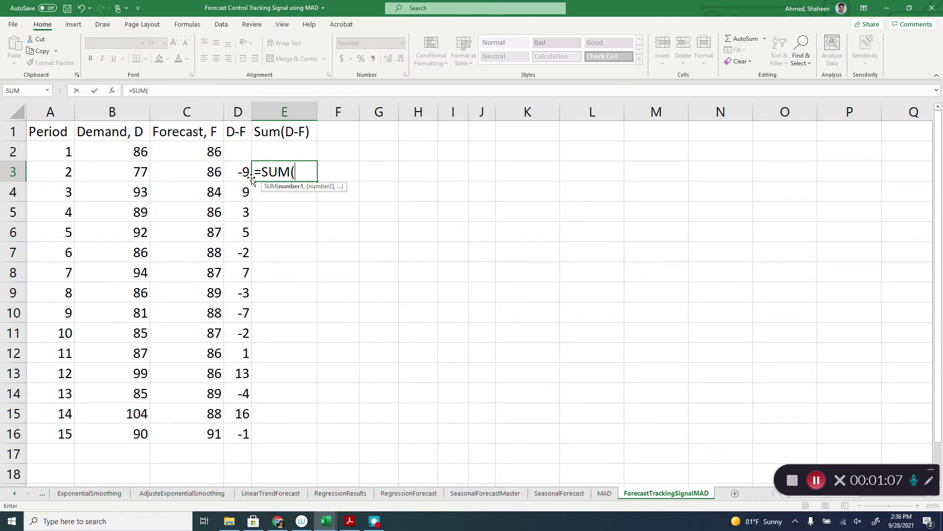
{"action": "left_click_drag", "start_coordinate": [239, 151], "coordinate": [240, 172]}
{"action": "type", "text": ")"}
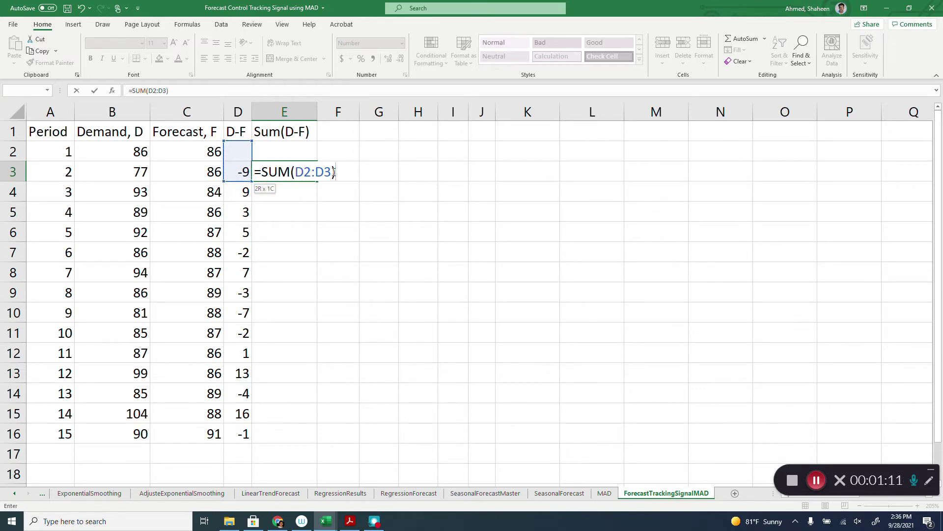
{"action": "left_click", "coordinate": [305, 171]}
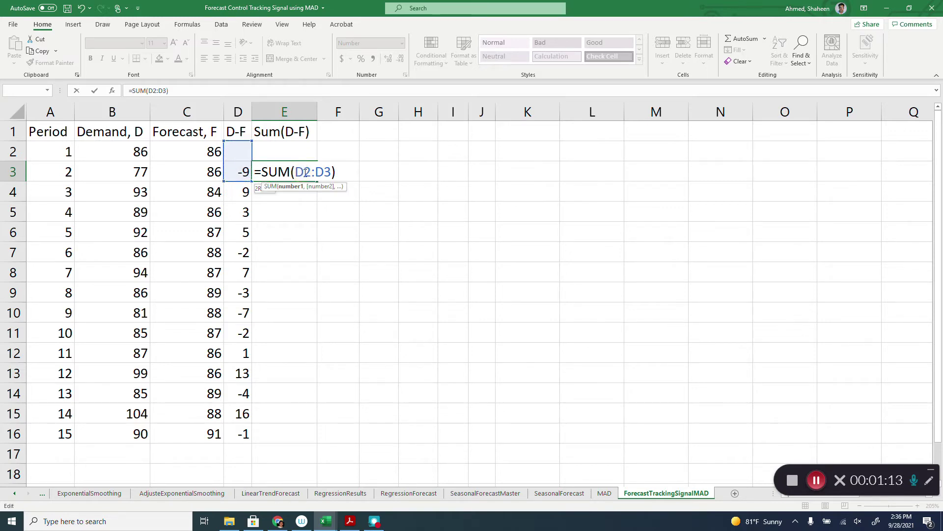
{"action": "key", "text": "F4"}
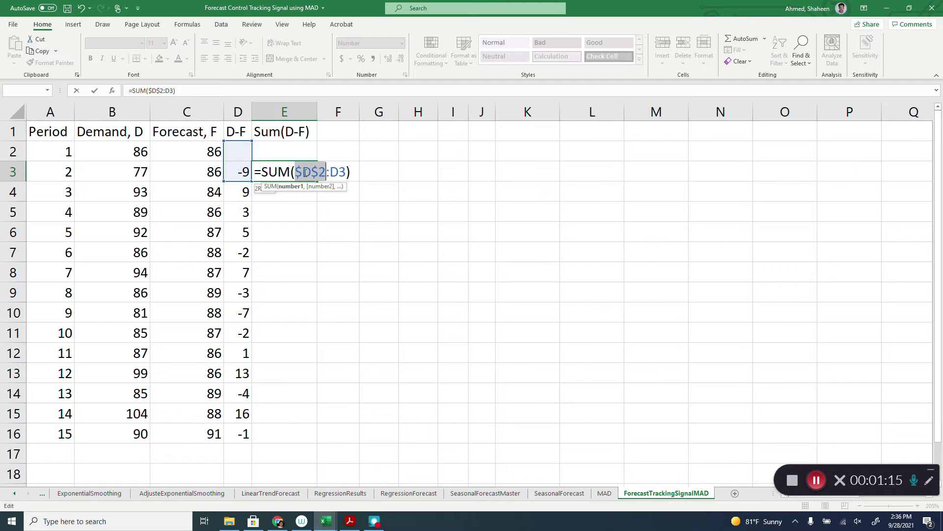
{"action": "key", "text": "Return"}
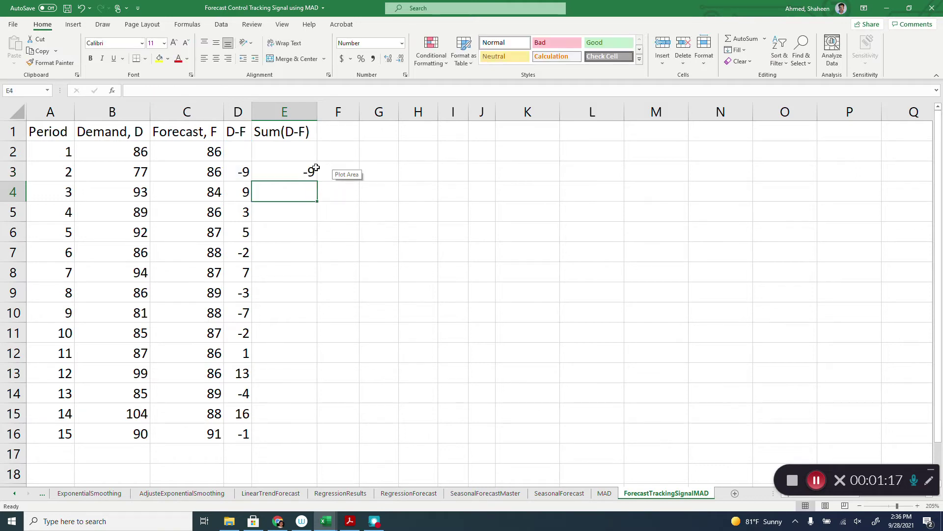
{"action": "left_click", "coordinate": [311, 171]}
{"action": "double_click", "coordinate": [319, 182]}
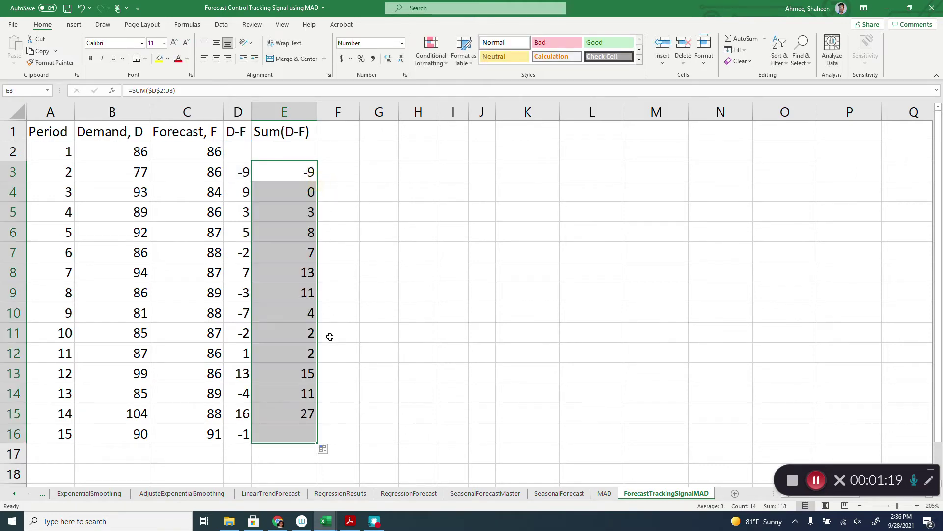
{"action": "double_click", "coordinate": [290, 394]}
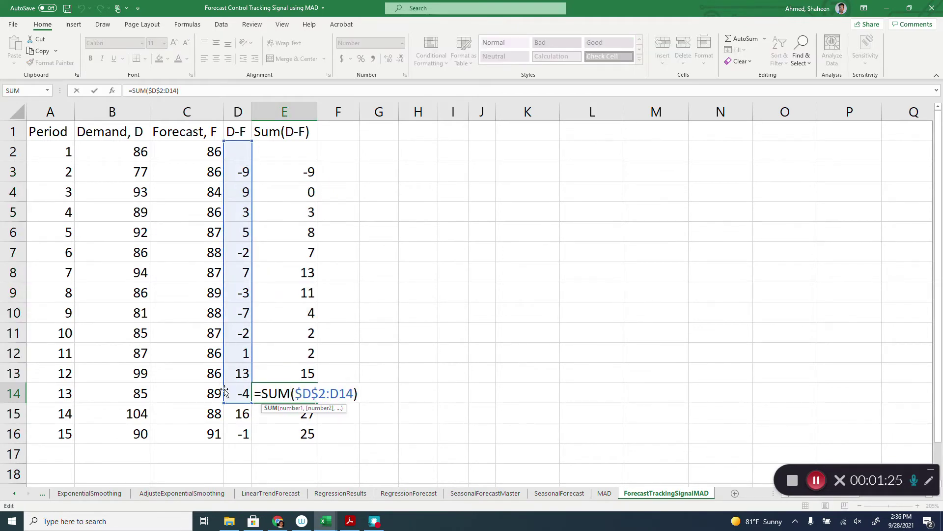
{"action": "left_click", "coordinate": [293, 131]}
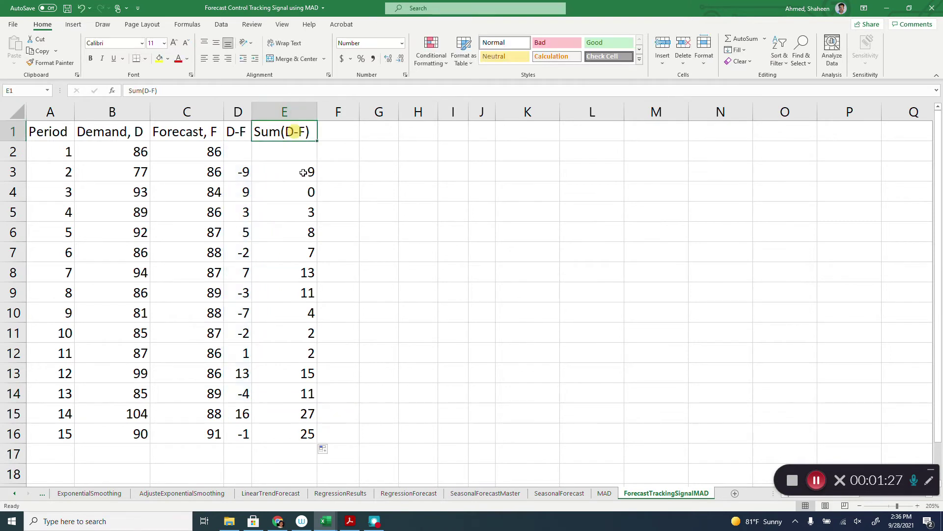
{"action": "double_click", "coordinate": [298, 354]}
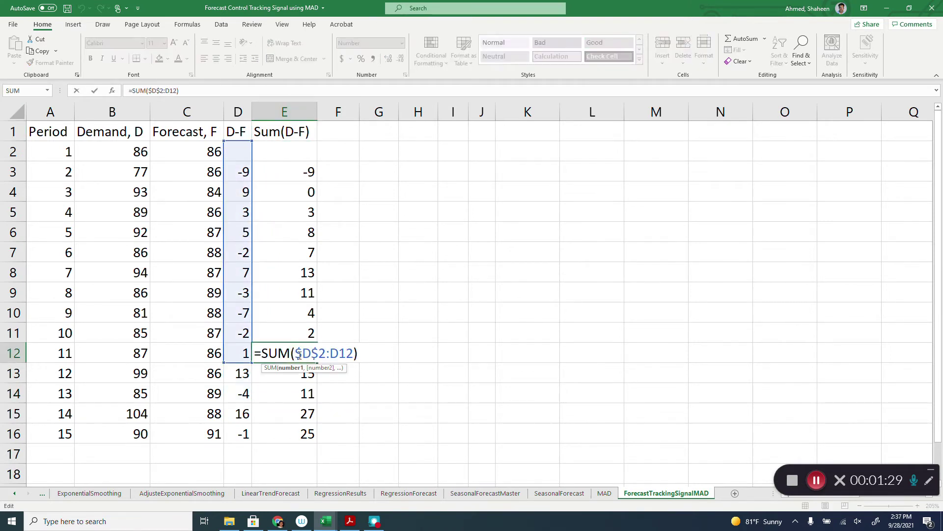
{"action": "key", "text": "Return"}
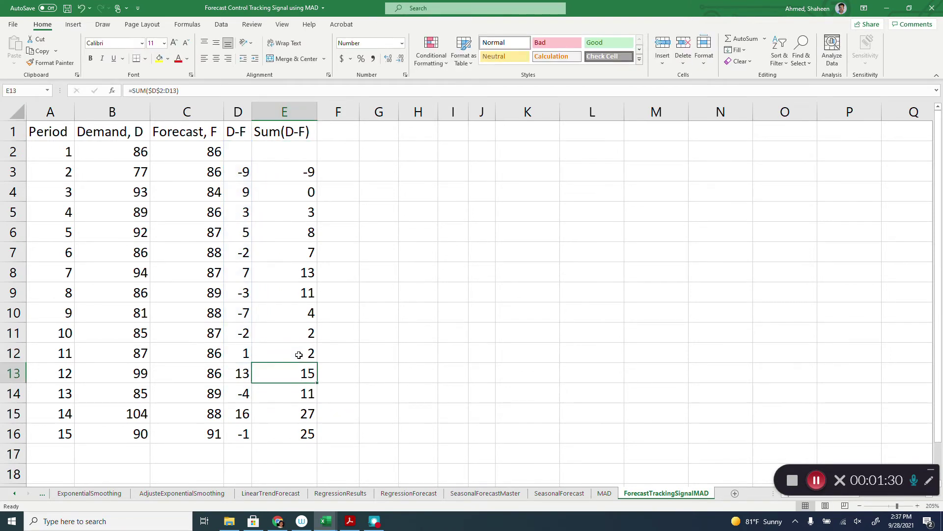
{"action": "double_click", "coordinate": [297, 277]}
{"action": "key", "text": "Return"}
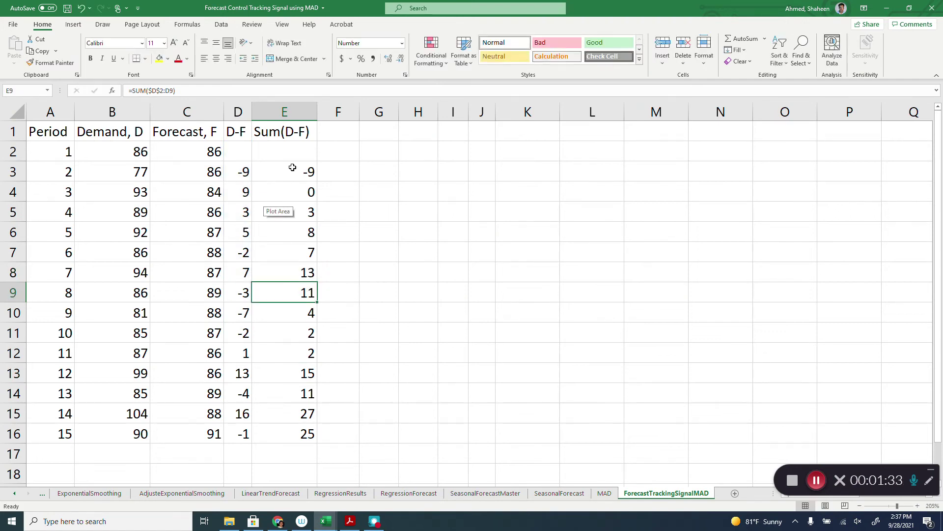
{"action": "double_click", "coordinate": [293, 169]}
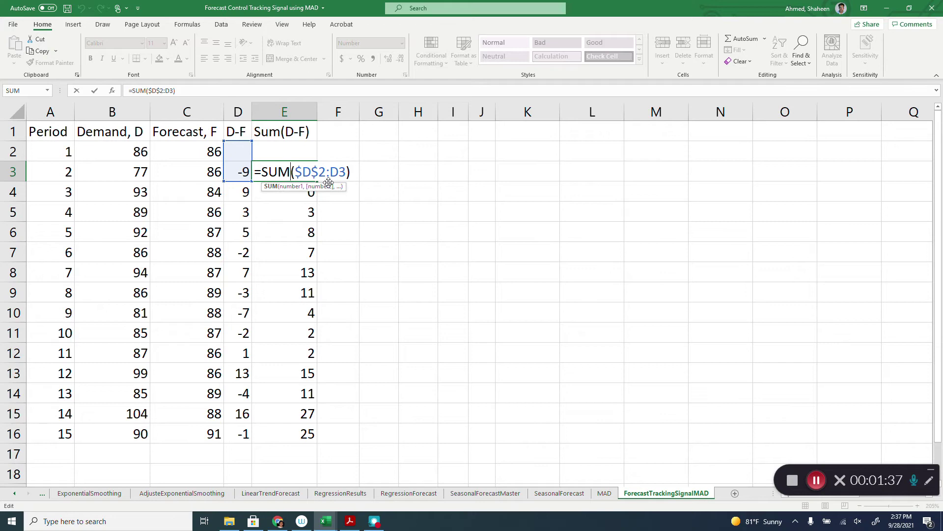
{"action": "key", "text": "Return"}
{"action": "double_click", "coordinate": [303, 211]}
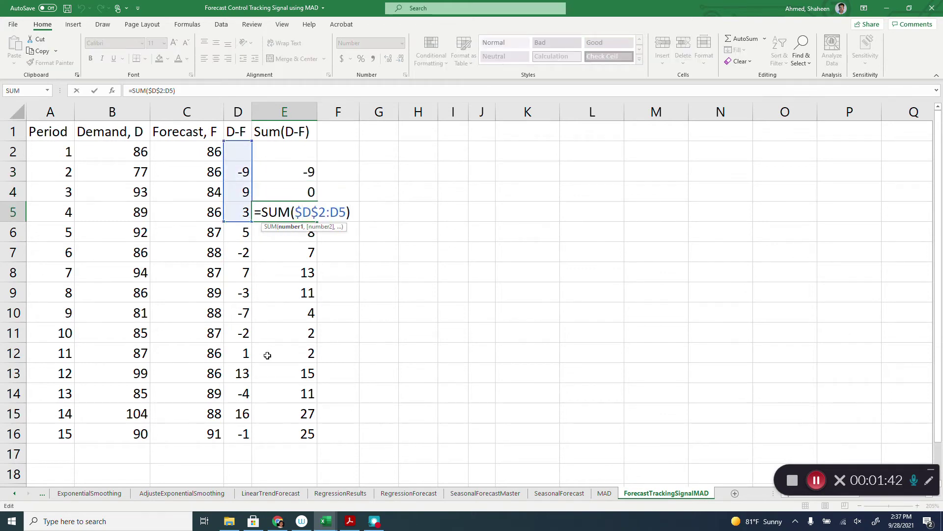
{"action": "key", "text": "Return"}
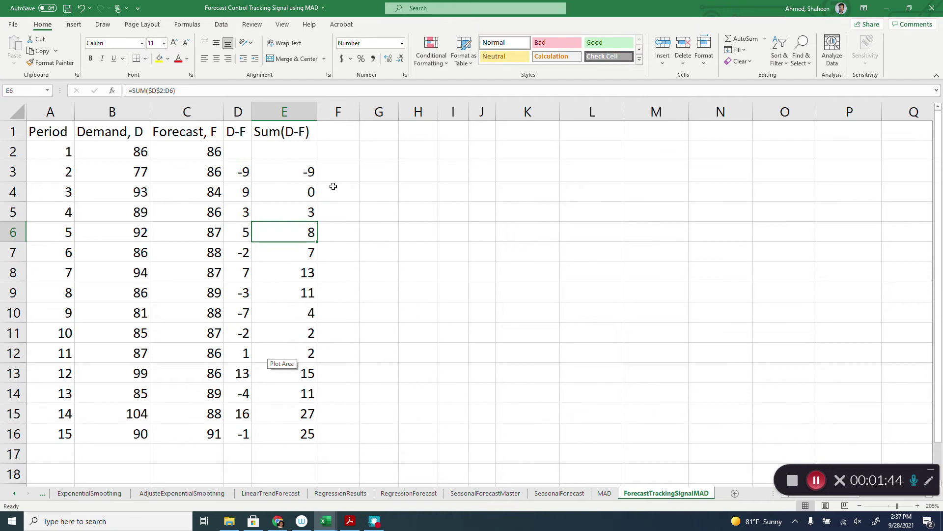
{"action": "left_click", "coordinate": [267, 127]}
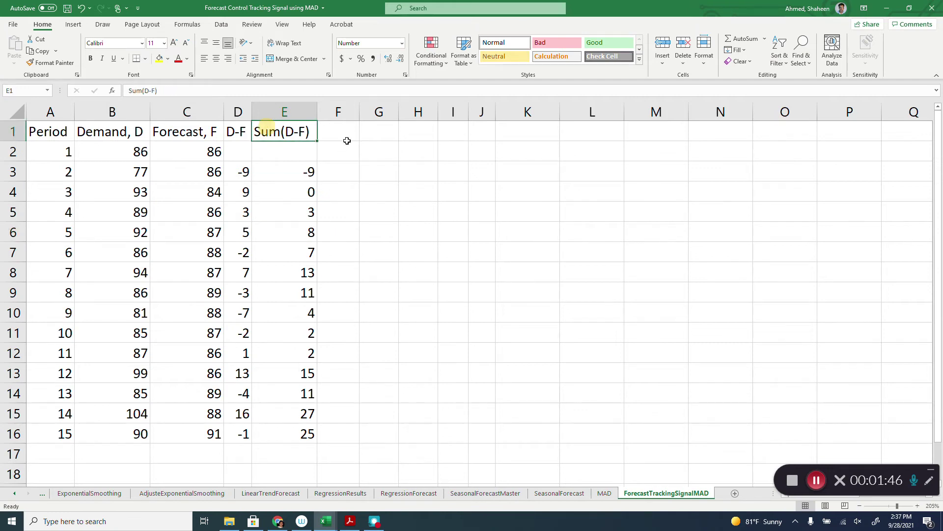
Enter the header |D-F| in cell F1.
{"action": "left_click", "coordinate": [350, 130]}
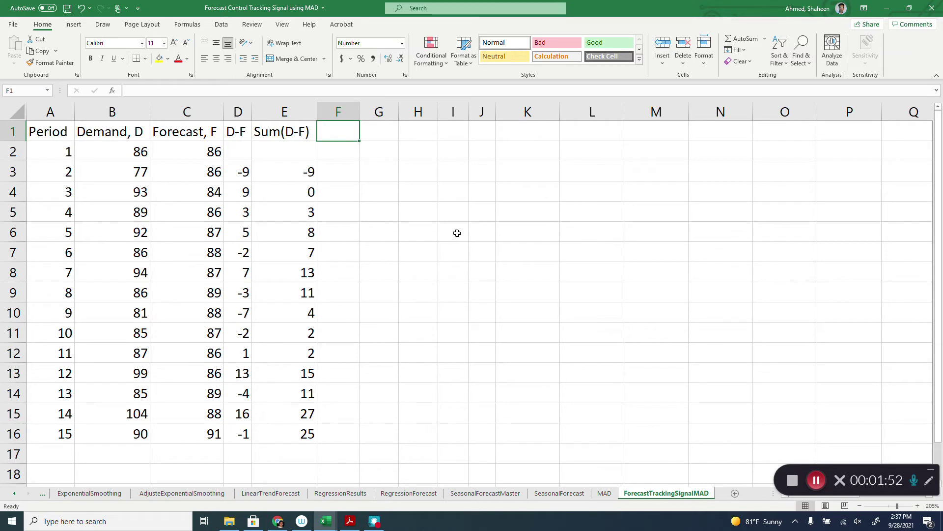
{"action": "type", "text": "ABS"}
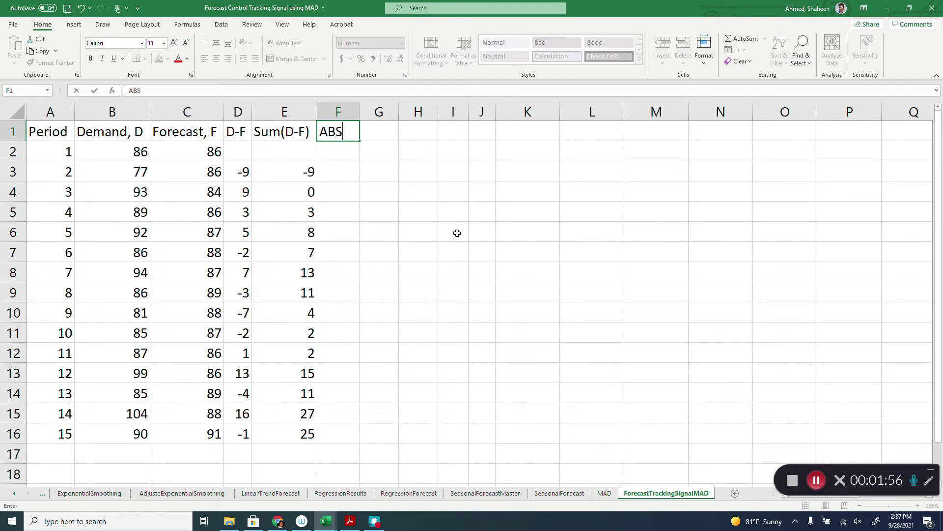
{"action": "key", "text": "BackSpace"}
{"action": "key", "text": "BackSpace"}
{"action": "key", "text": "BackSpace"}
{"action": "type", "text": "|D-F|"}
{"action": "key", "text": "Return"}
{"action": "key", "text": "Return"}
Enter =ABS(D3) in F3 and fill it down to F16.
{"action": "type", "text": "=ABS("}
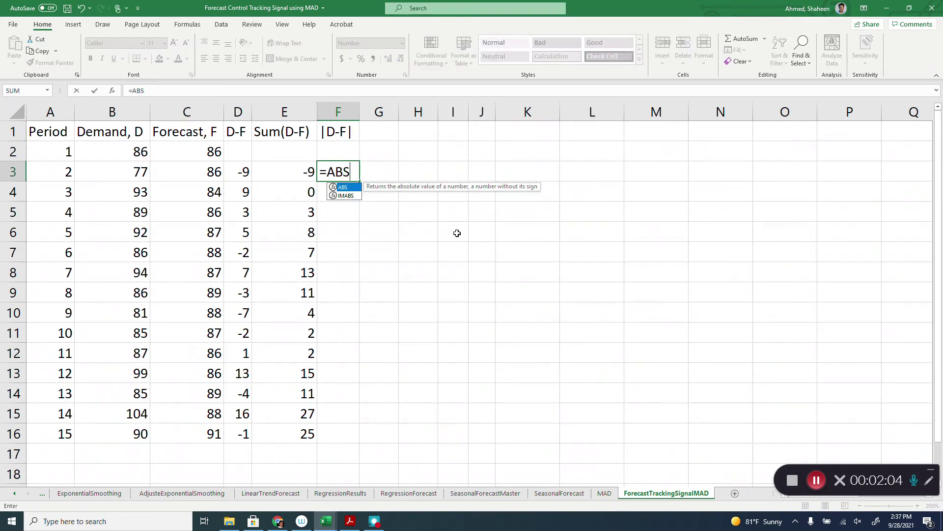
{"action": "left_click", "coordinate": [241, 173]}
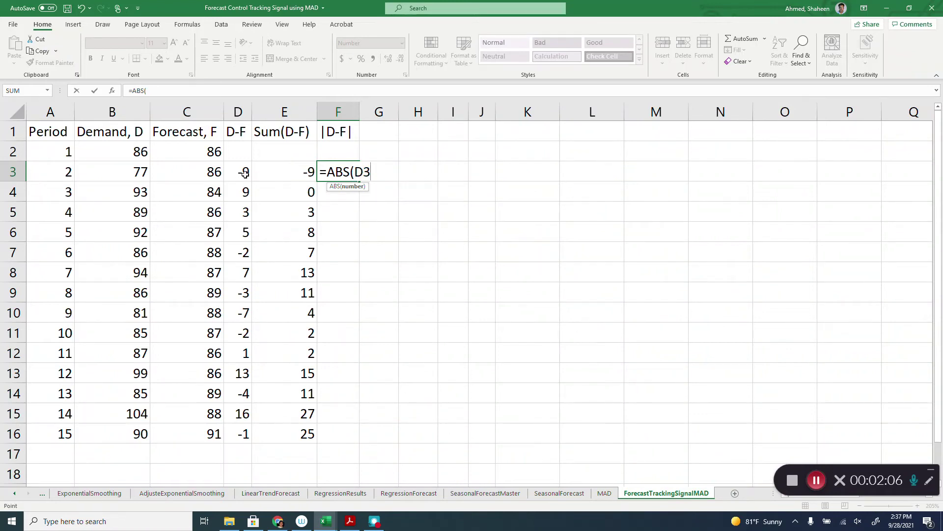
{"action": "key", "text": "Return"}
{"action": "left_click", "coordinate": [347, 173]}
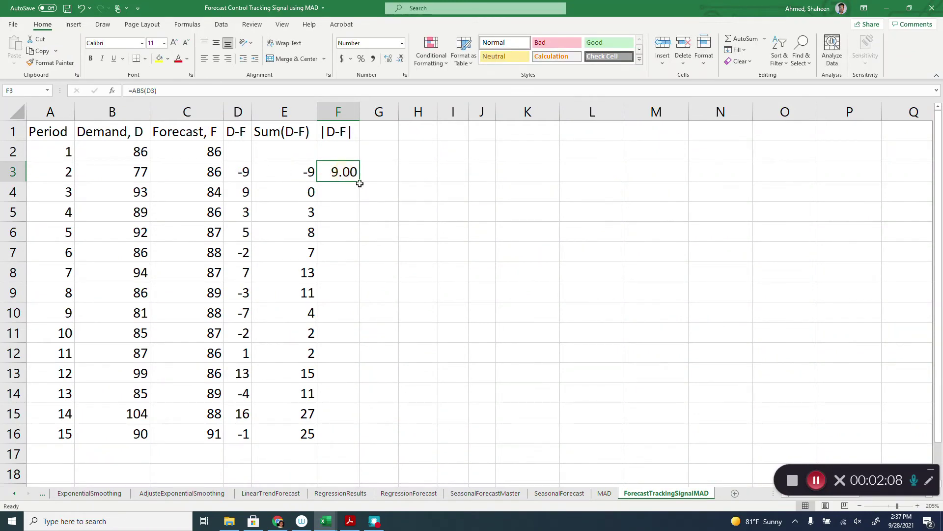
{"action": "double_click", "coordinate": [360, 182]}
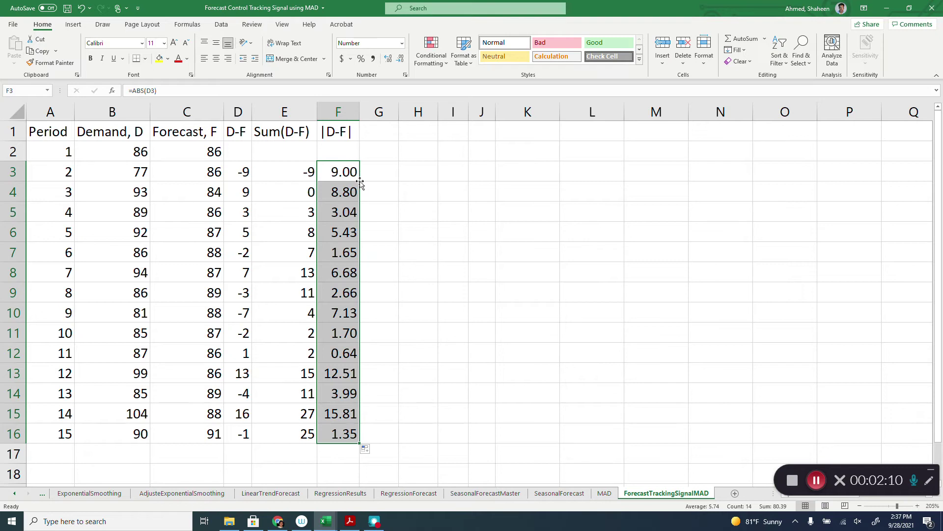
Enter the header MAD in cell G1.
{"action": "left_click", "coordinate": [375, 131]}
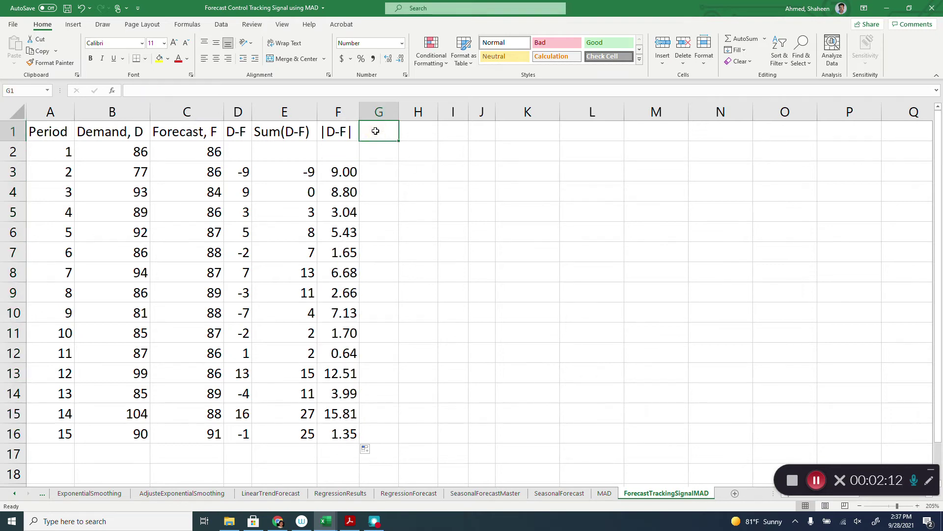
{"action": "type", "text": "MAD"}
{"action": "key", "text": "Return"}
{"action": "key", "text": "Down"}
{"action": "key", "text": "Down"}
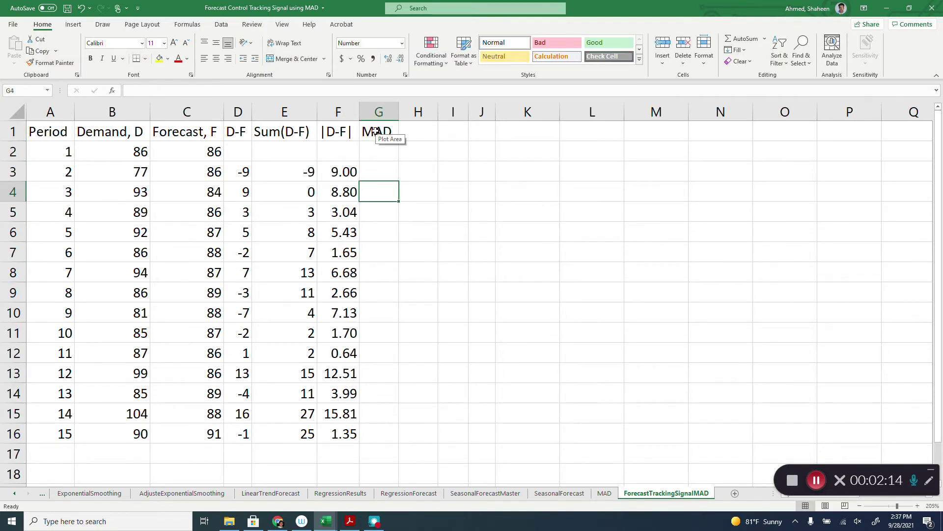
Enter =SUM($F$2:F3)/COUNT($F$2:F3) in G3 for the running MAD.
{"action": "key", "text": "Up"}
{"action": "type", "text": "=SUM"}
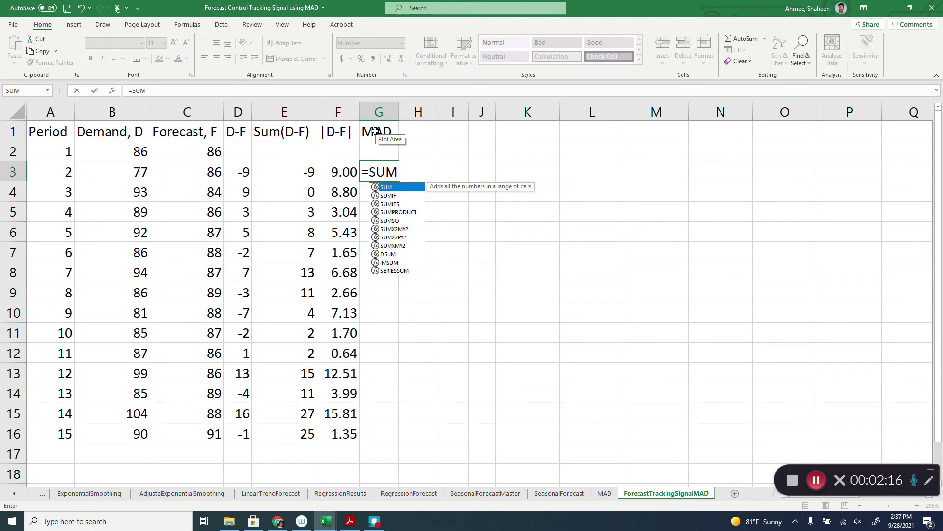
{"action": "type", "text": "("}
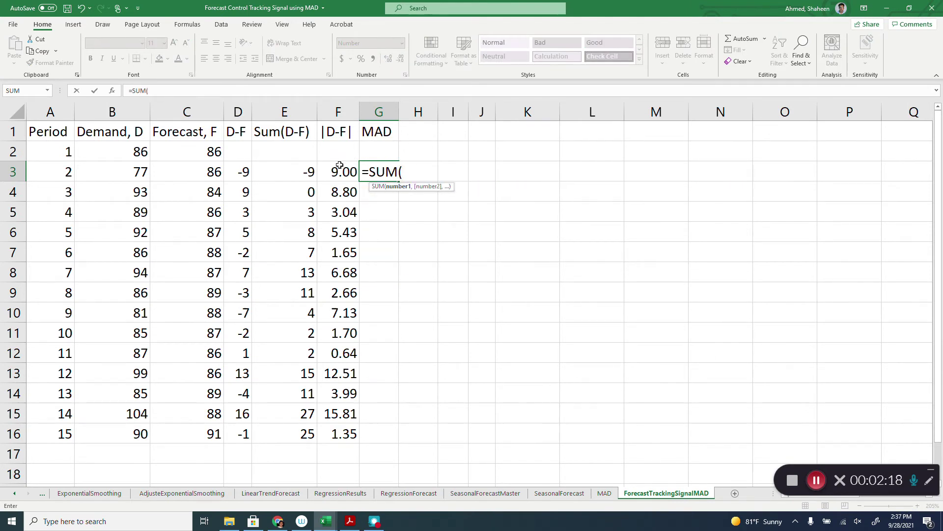
{"action": "left_click_drag", "start_coordinate": [340, 165], "coordinate": [344, 149]}
{"action": "left_click", "coordinate": [413, 173]}
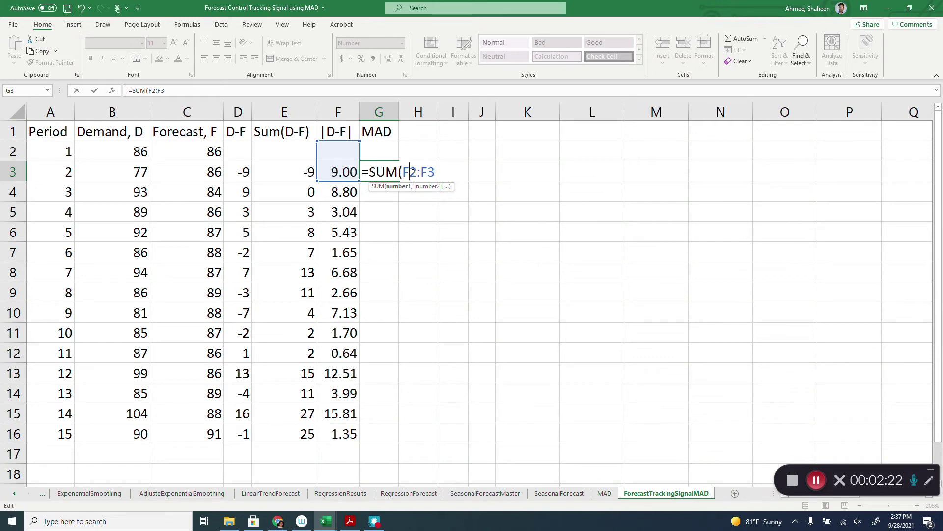
{"action": "key", "text": "F4"}
{"action": "left_click", "coordinate": [458, 173]}
{"action": "type", "text": ")"}
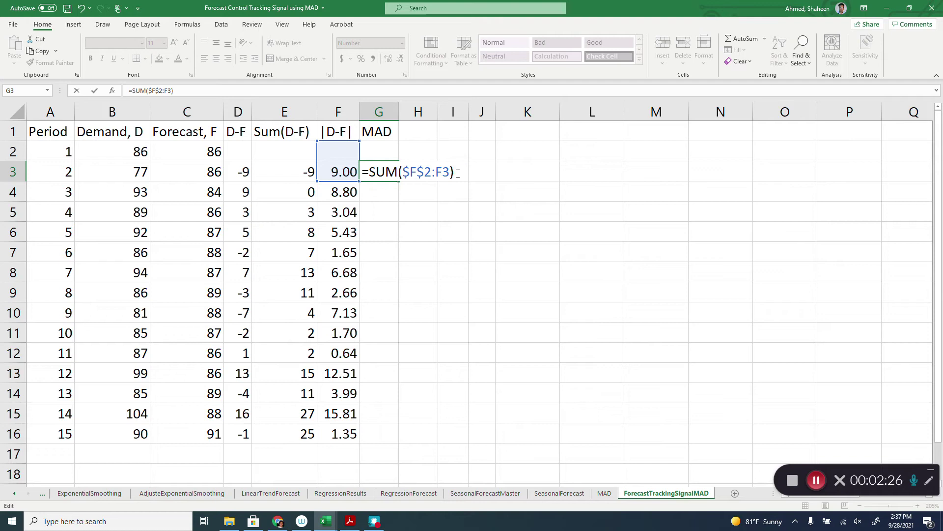
{"action": "type", "text": "/COUNT"}
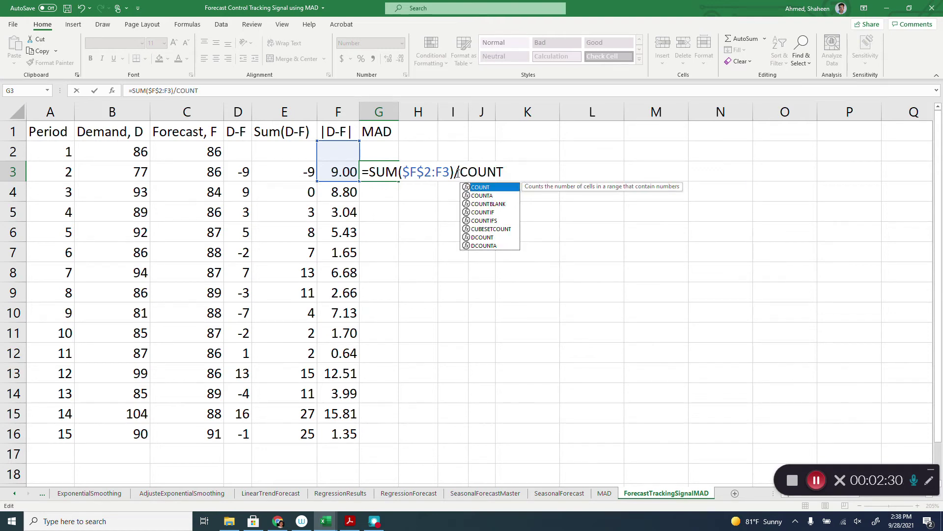
{"action": "type", "text": "("}
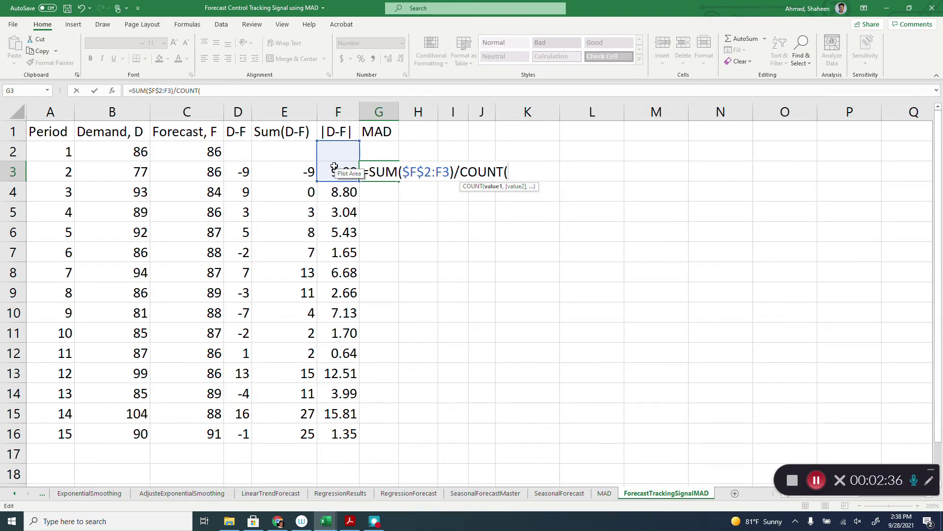
{"action": "left_click_drag", "start_coordinate": [332, 171], "coordinate": [339, 150]}
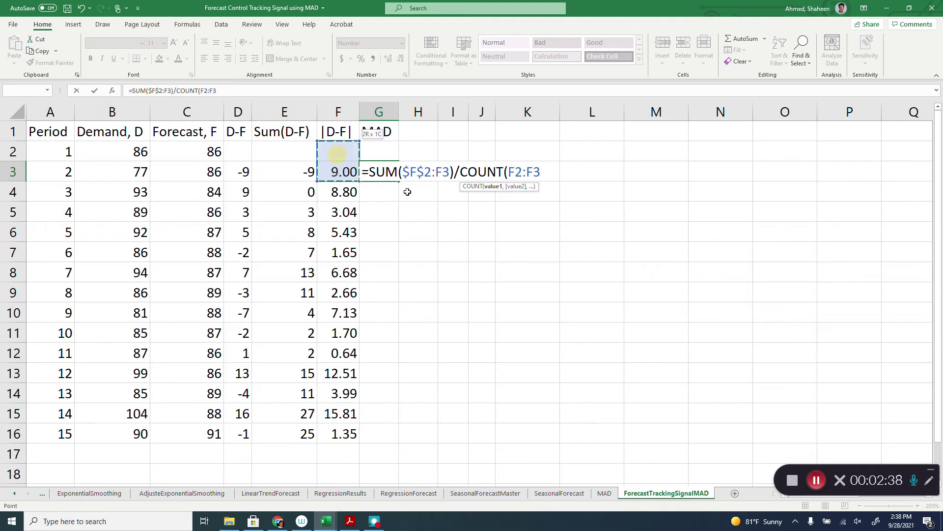
{"action": "type", "text": ")"}
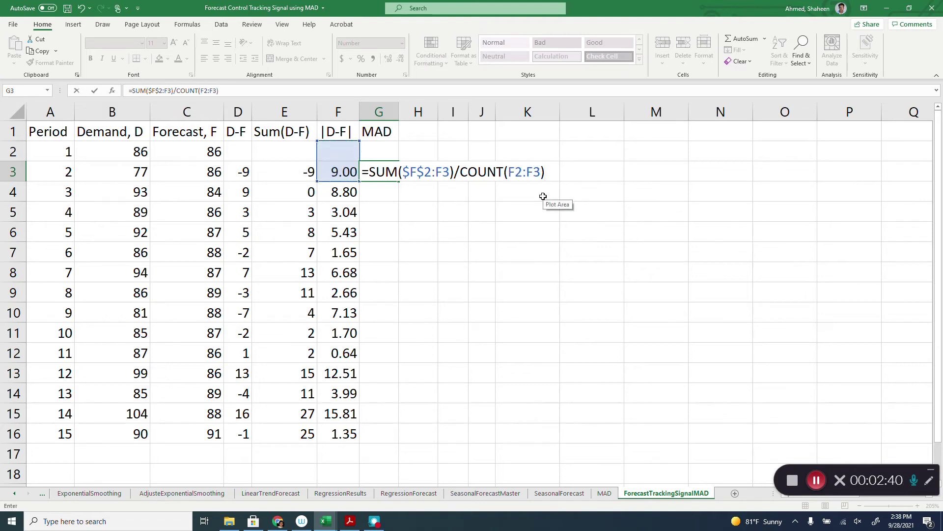
{"action": "left_click", "coordinate": [514, 172]}
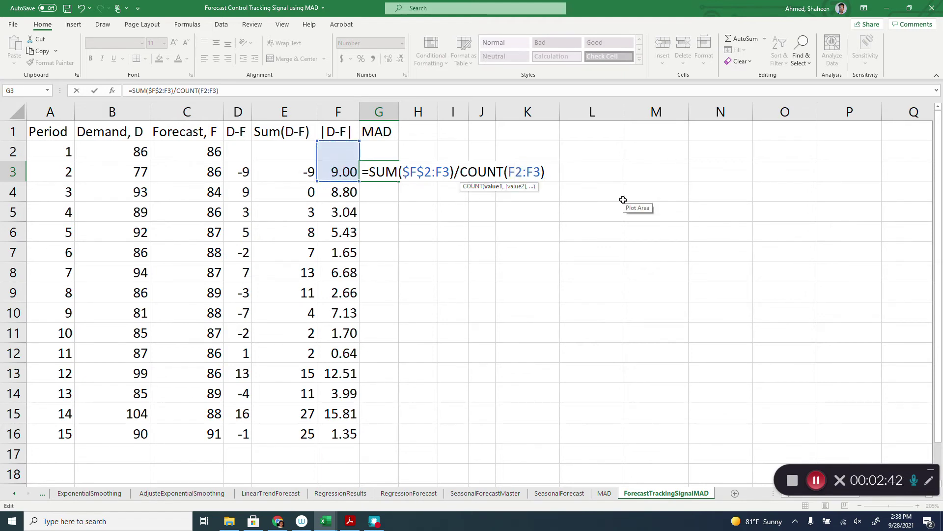
{"action": "key", "text": "F4"}
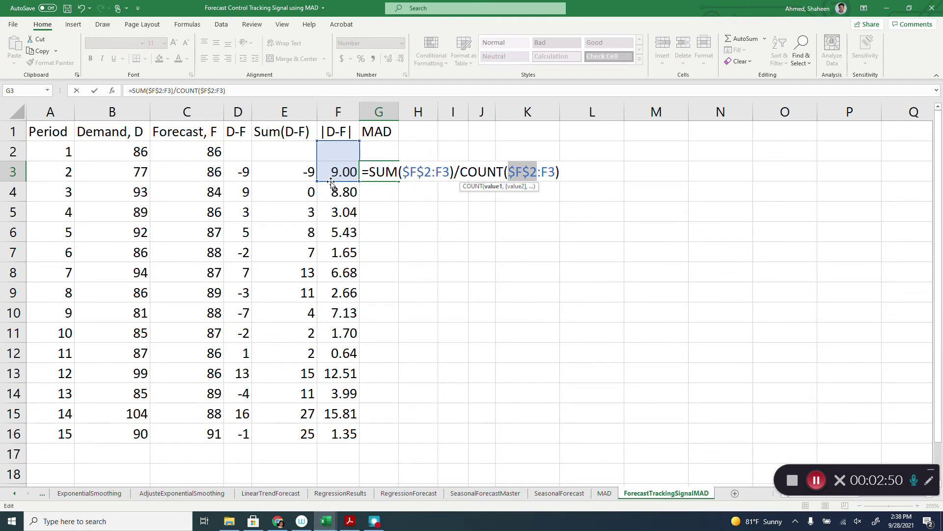
{"action": "key", "text": "Return"}
Fill the MAD formula down to G16 and recommit G13 so it shows 5.39.
{"action": "left_click", "coordinate": [389, 174]}
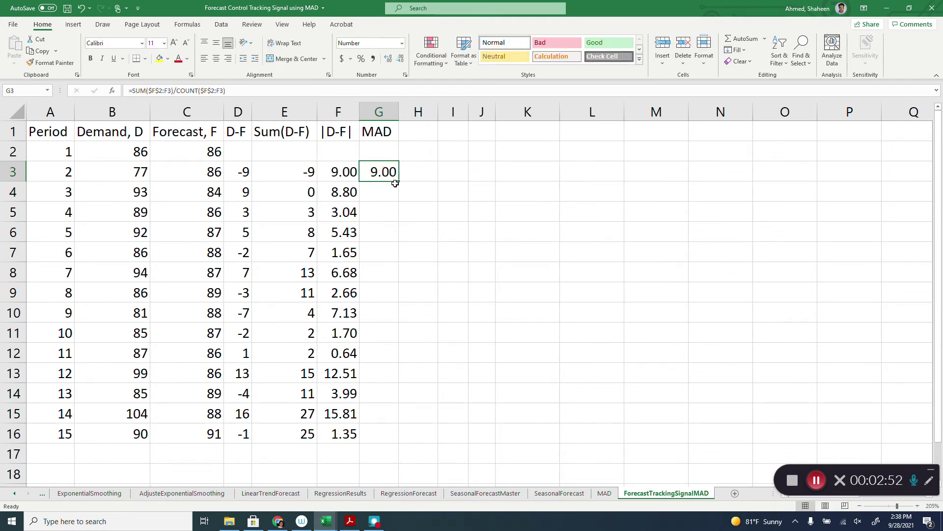
{"action": "double_click", "coordinate": [399, 181]}
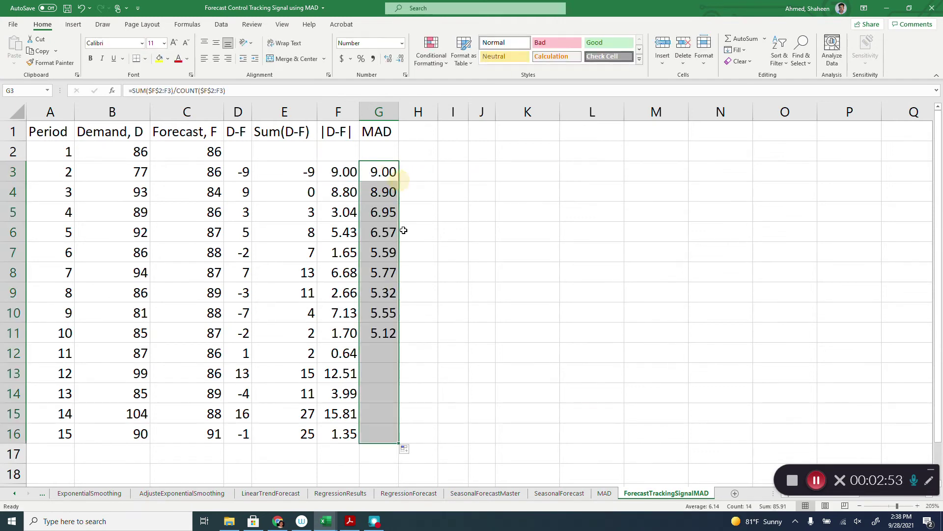
{"action": "double_click", "coordinate": [378, 374]}
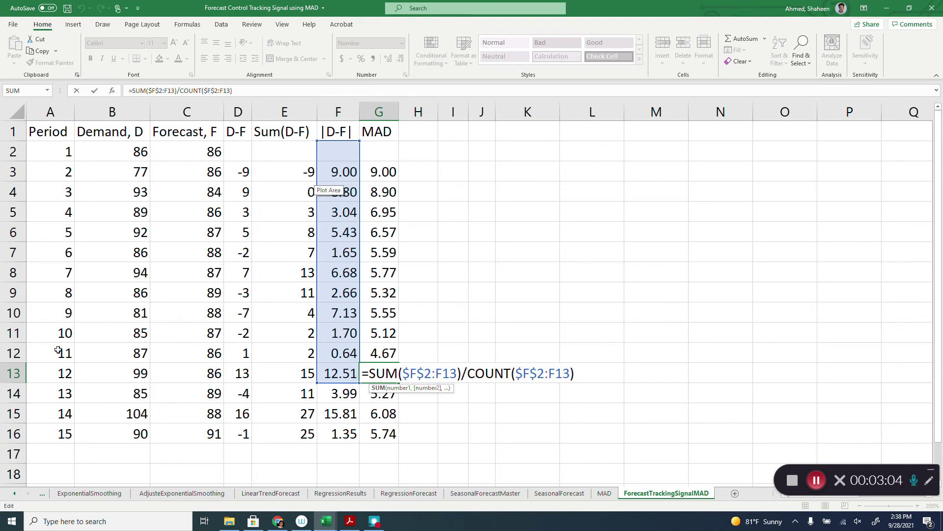
{"action": "key", "text": "ctrl+Return"}
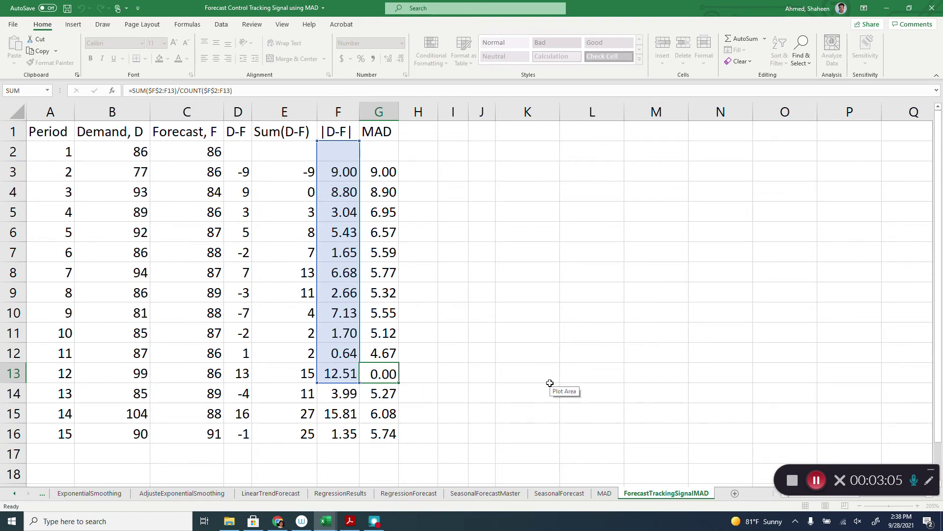
{"action": "key", "text": "Return"}
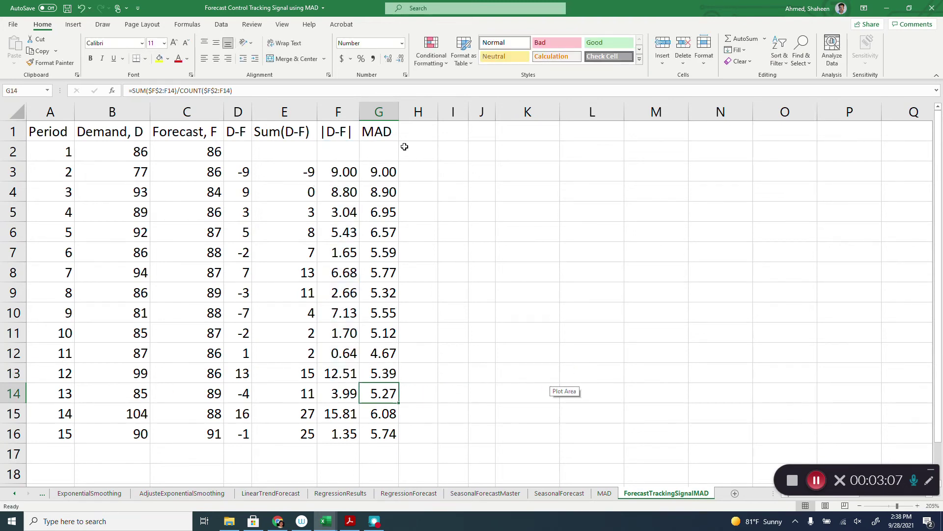
Enter the heading Tracking Signal in cell H1.
{"action": "left_click", "coordinate": [424, 137]}
{"action": "type", "text": "sIGN"}
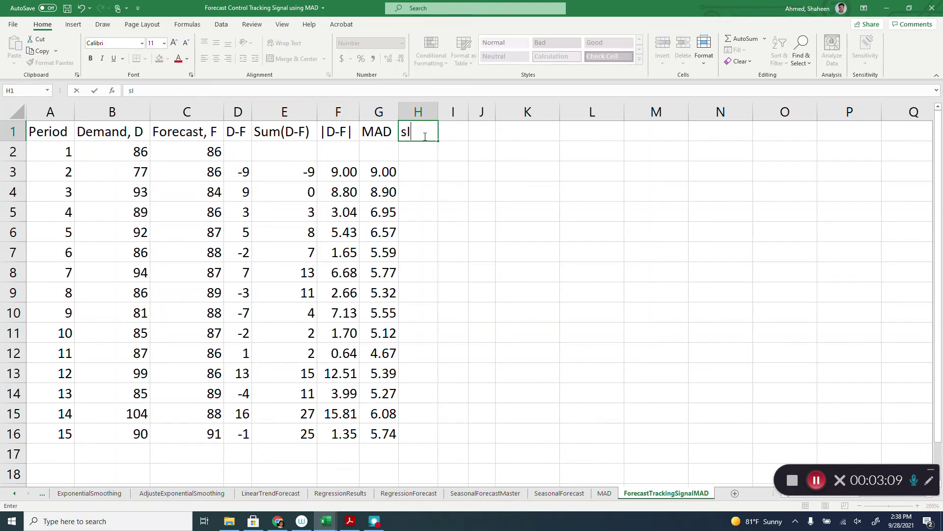
{"action": "key", "text": "BackSpace"}
{"action": "key", "text": "BackSpace"}
{"action": "key", "text": "BackSpace"}
{"action": "key", "text": "BackSpace"}
{"action": "type", "text": "tRA"}
{"action": "key", "text": "BackSpace"}
{"action": "key", "text": "BackSpace"}
{"action": "key", "text": "BackSpace"}
{"action": "key", "text": "Caps_Lock"}
{"action": "type", "text": "Tracking Signal"}
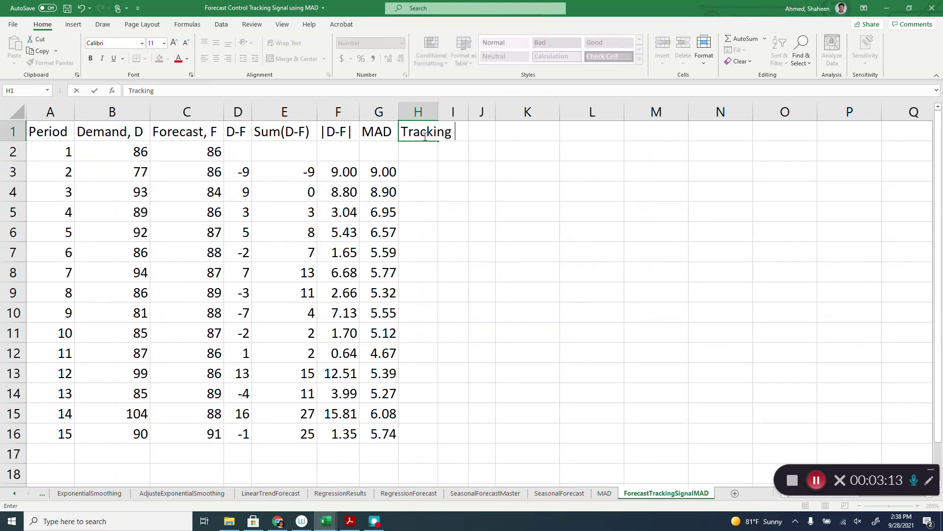
{"action": "key", "text": "Return"}
{"action": "key", "text": "Return"}
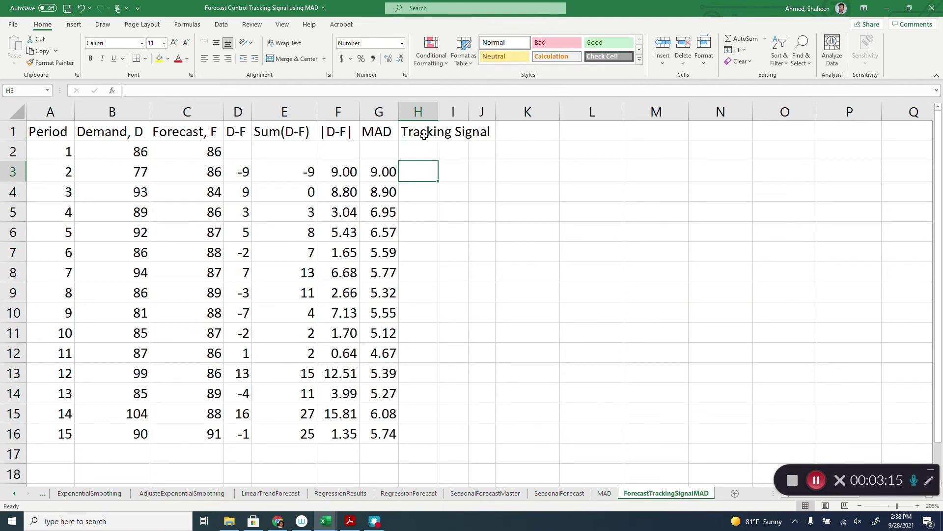
Enter =E3/G3 in H3 and fill it down to H16.
{"action": "type", "text": "=["}
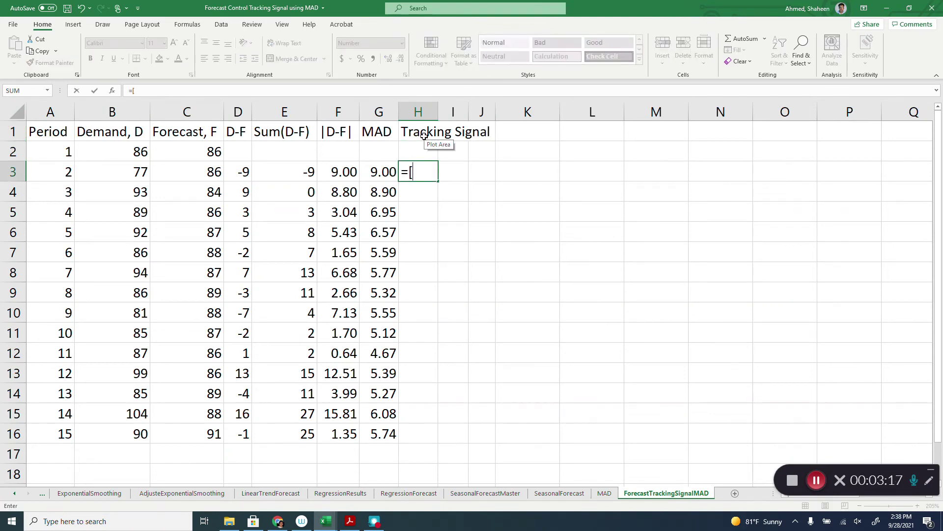
{"action": "key", "text": "BackSpace"}
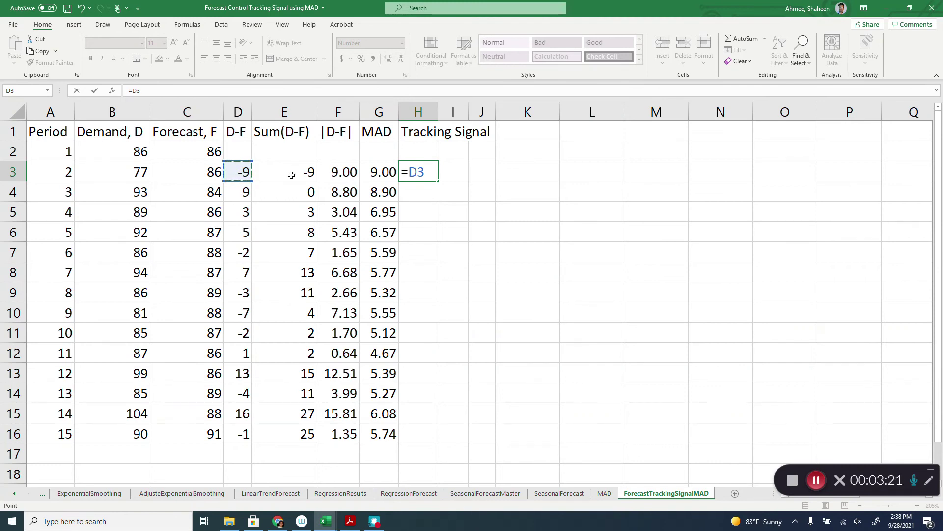
{"action": "left_click", "coordinate": [297, 174]}
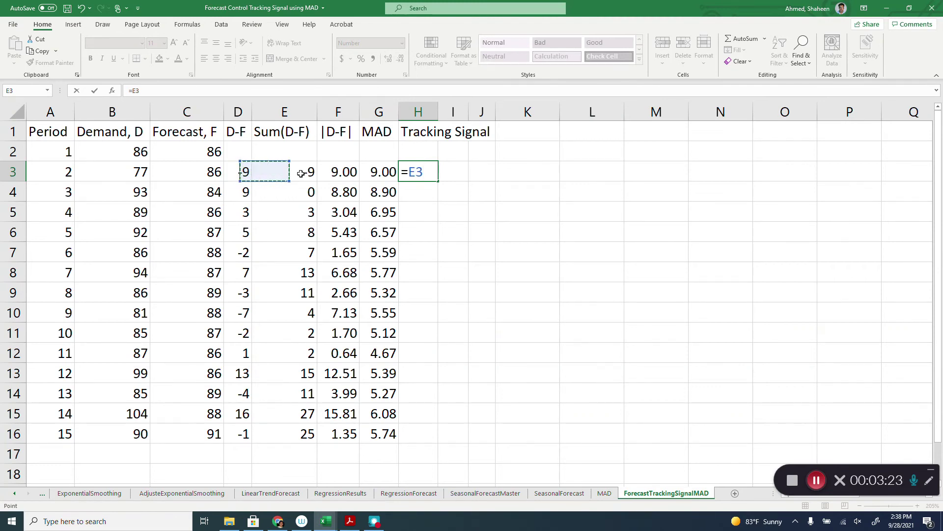
{"action": "type", "text": "/"}
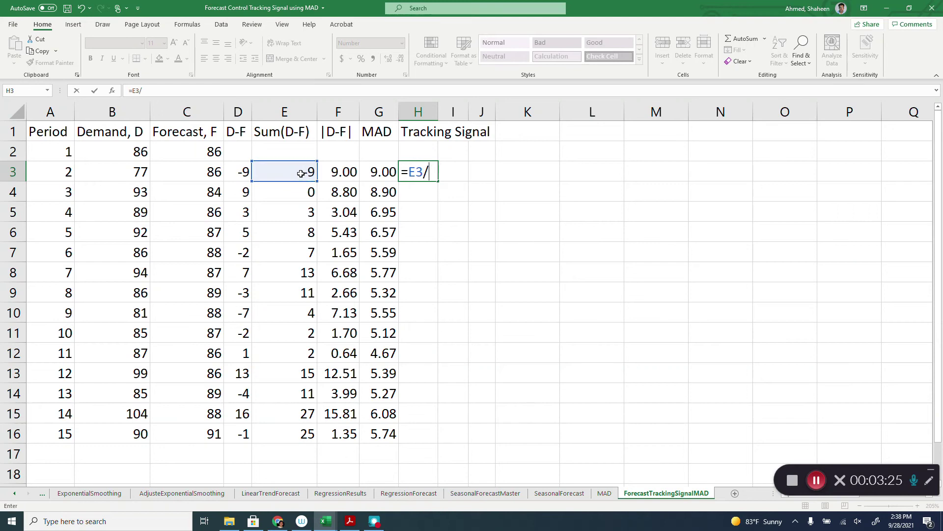
{"action": "left_click", "coordinate": [384, 174]}
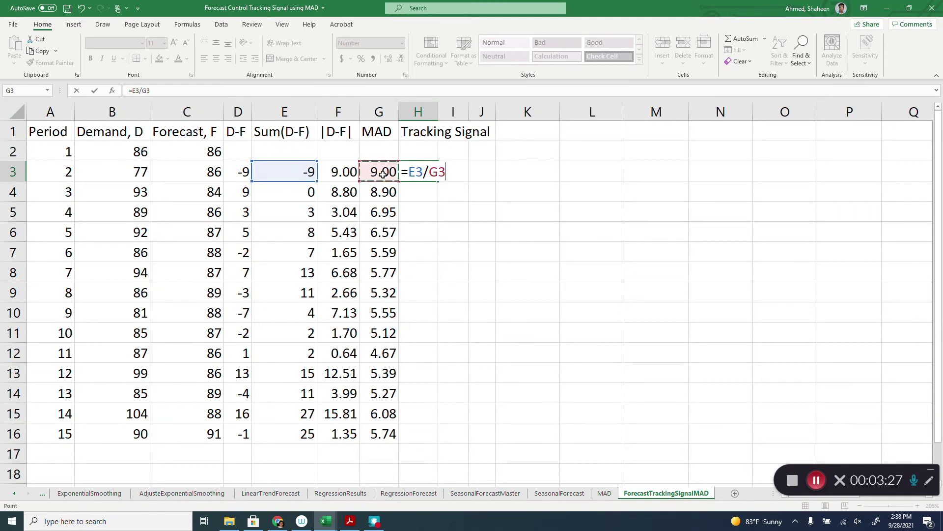
{"action": "key", "text": "Return"}
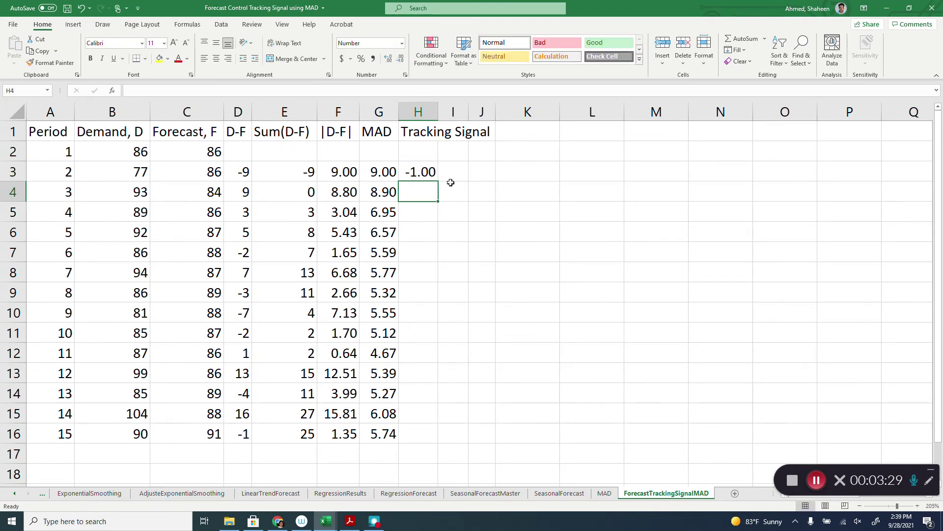
{"action": "left_click", "coordinate": [429, 178]}
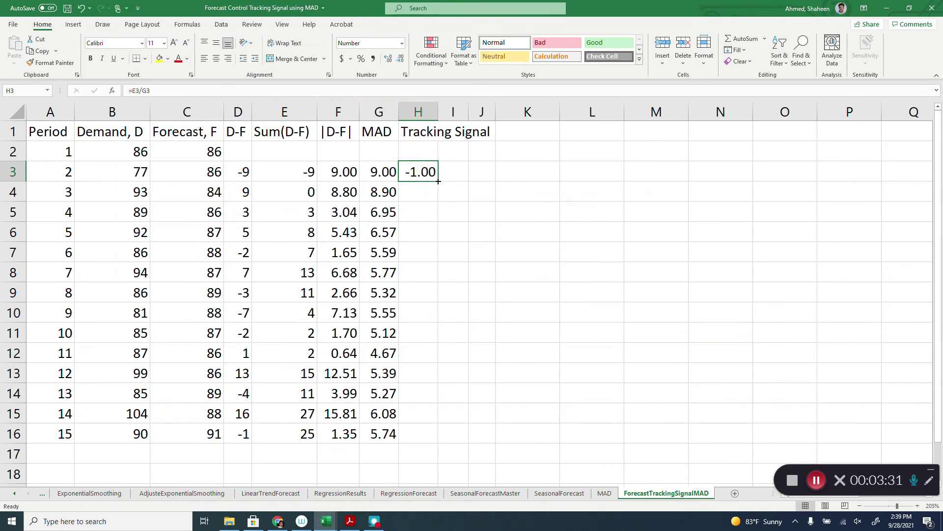
{"action": "double_click", "coordinate": [437, 182]}
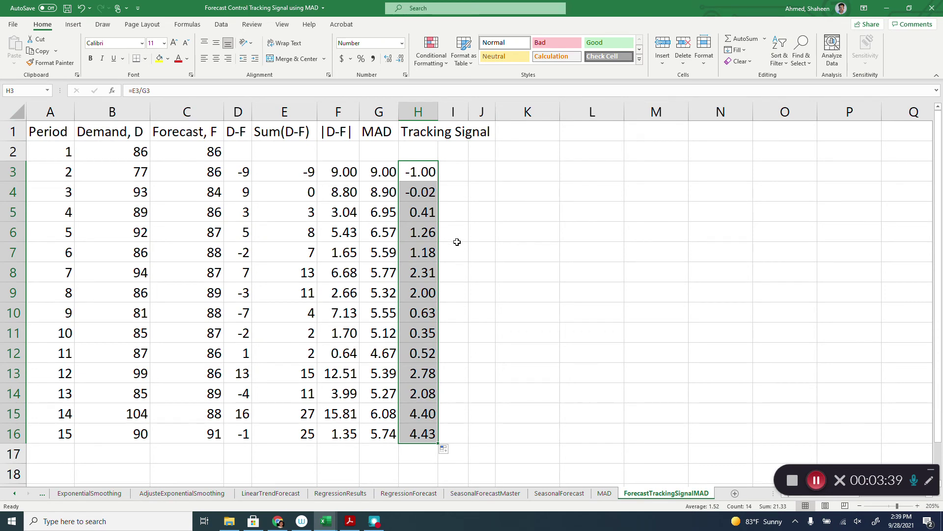
Autofit column H to fit the Tracking Signal heading.
{"action": "left_click", "coordinate": [437, 113]}
{"action": "double_click", "coordinate": [440, 113]}
{"action": "left_click", "coordinate": [511, 133]}
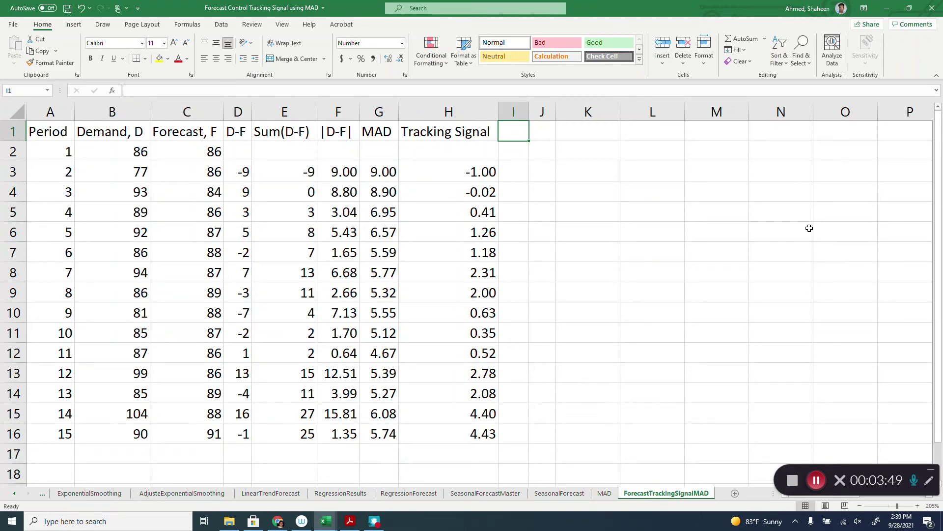
Enter the headings UCL in I1 and LCL in J1.
{"action": "key", "text": "Caps_Lock"}
{"action": "type", "text": "UCL"}
{"action": "key", "text": "Tab"}
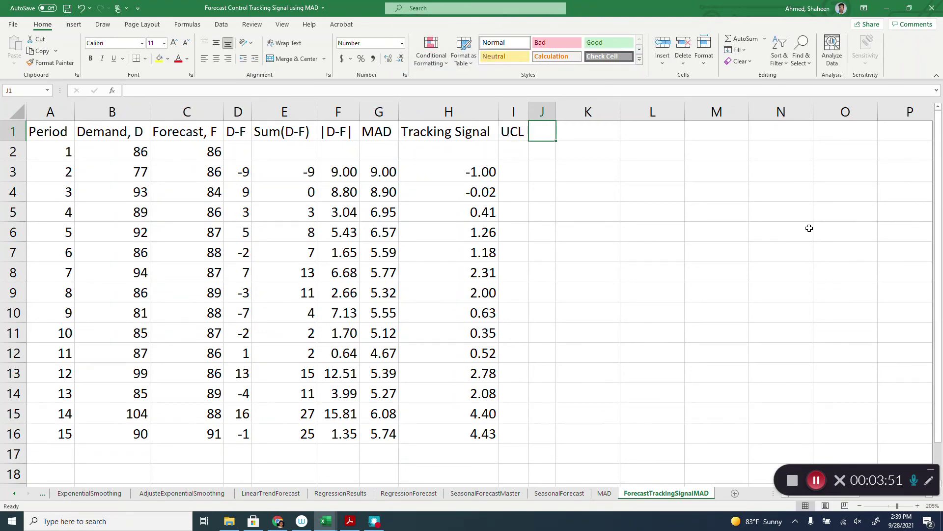
{"action": "type", "text": "LCL"}
{"action": "key", "text": "Return"}
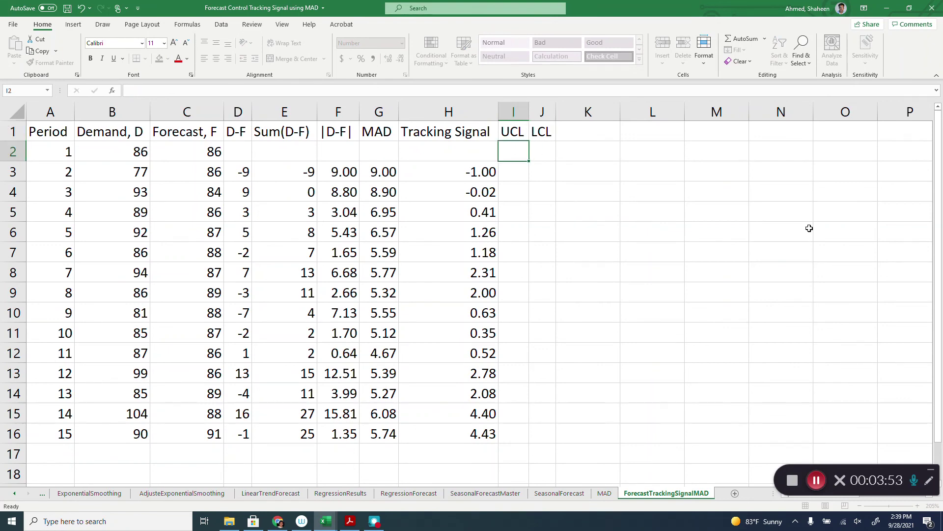
Enter 3 and -3 in I3:J3 and fill both limits down to row 16.
{"action": "key", "text": "Down"}
{"action": "type", "text": "3"}
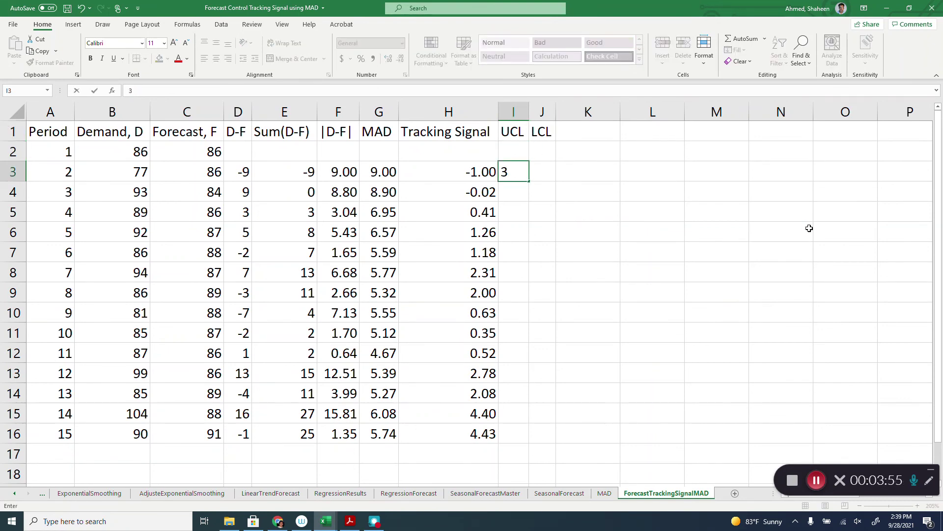
{"action": "key", "text": "Tab"}
{"action": "type", "text": "-3"}
{"action": "key", "text": "Return"}
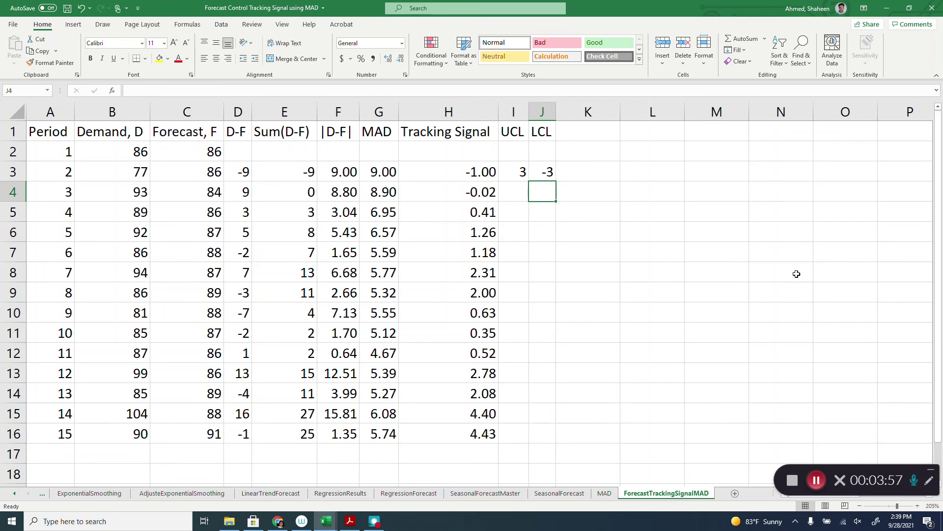
{"action": "left_click_drag", "start_coordinate": [521, 175], "coordinate": [545, 176]}
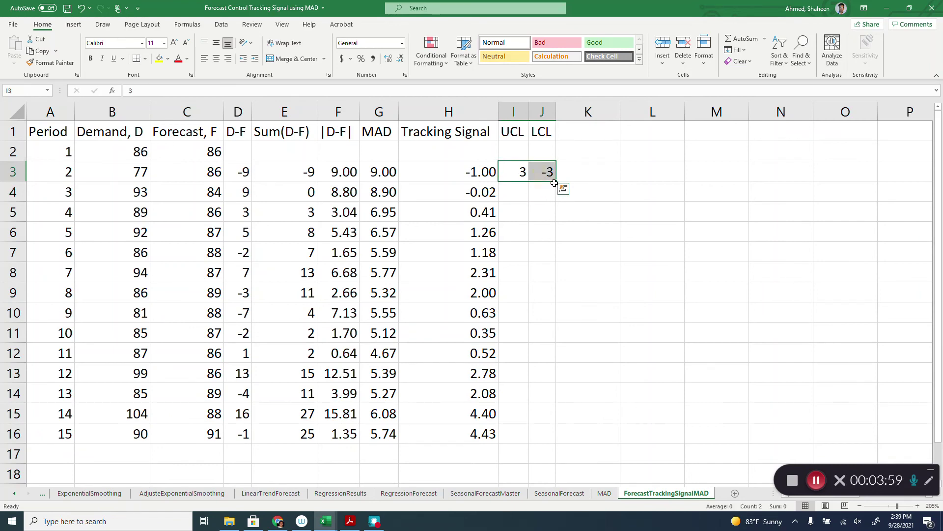
{"action": "double_click", "coordinate": [557, 182]}
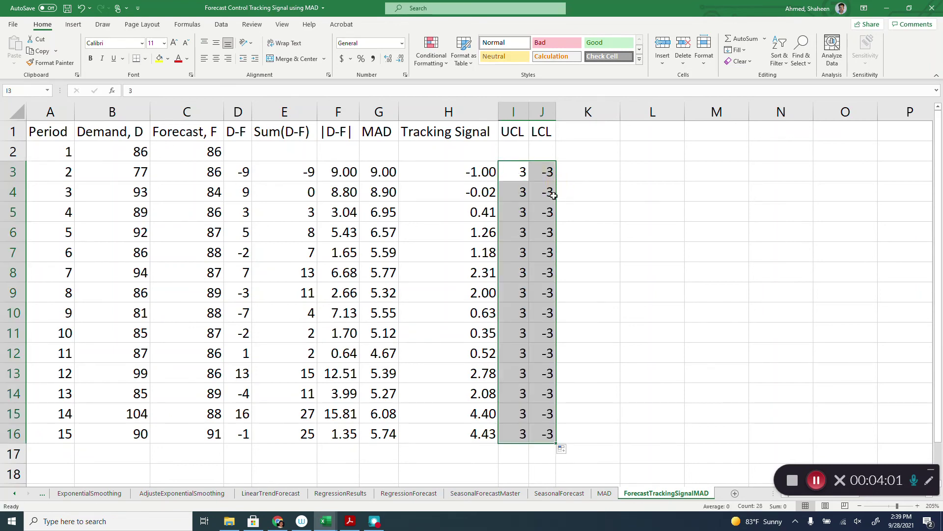
{"action": "left_click", "coordinate": [49, 112]}
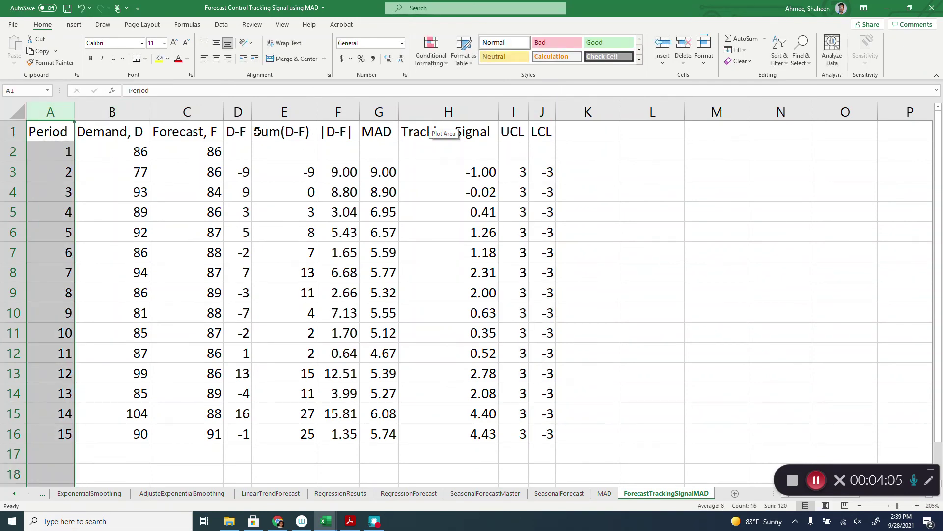
{"action": "left_click", "coordinate": [449, 112], "text": "ctrl"}
Insert a Scatter with Straight Lines and Markers chart of Period, Tracking Signal, UCL and LCL, then move it right.
{"action": "left_click", "coordinate": [513, 112], "text": "ctrl"}
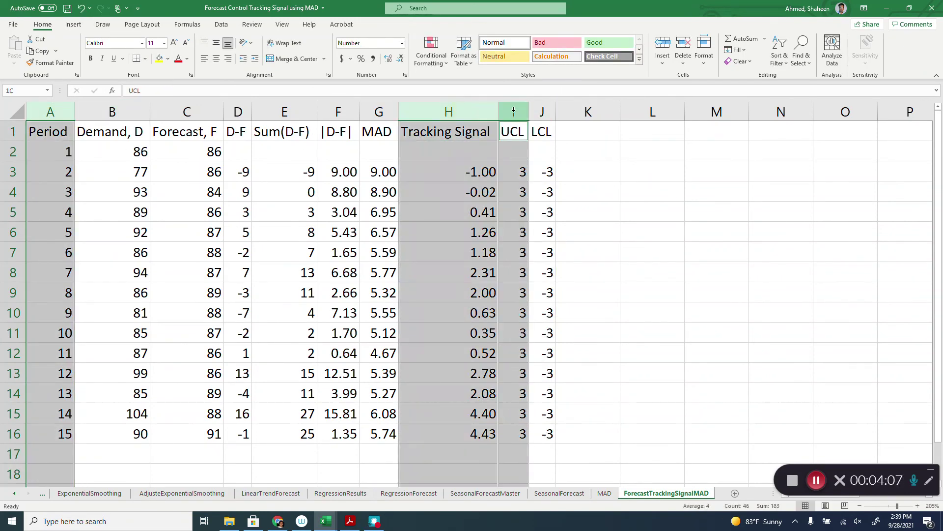
{"action": "left_click", "coordinate": [542, 112], "text": "ctrl"}
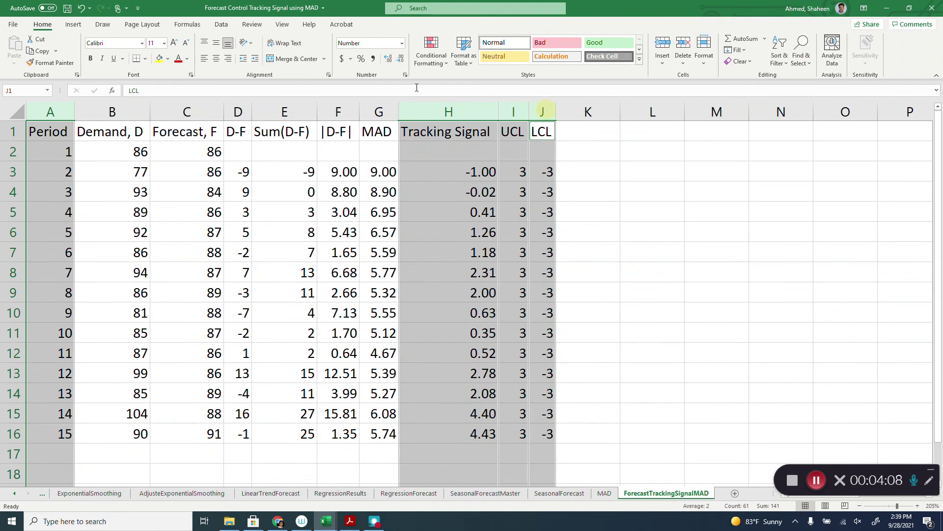
{"action": "left_click", "coordinate": [78, 26]}
{"action": "left_click", "coordinate": [454, 61]}
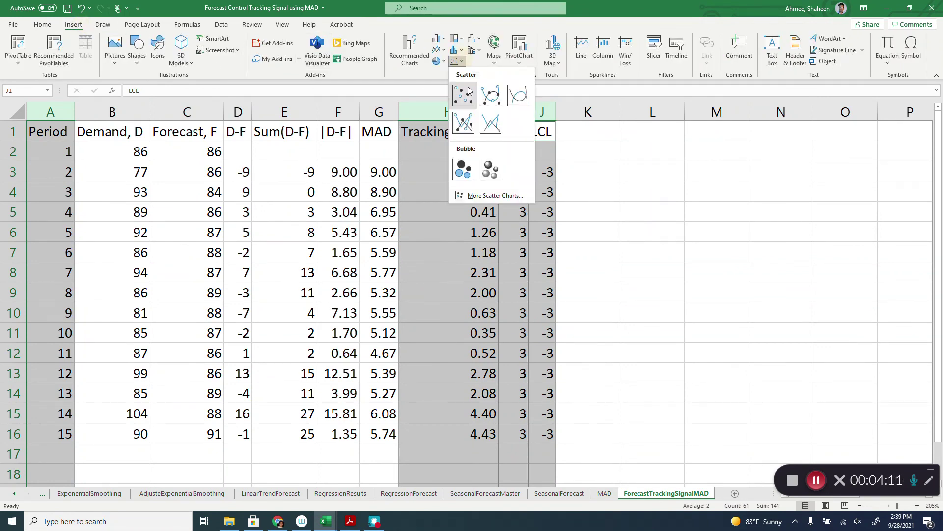
{"action": "left_click", "coordinate": [462, 130]}
{"action": "left_click_drag", "start_coordinate": [598, 159], "coordinate": [658, 160]}
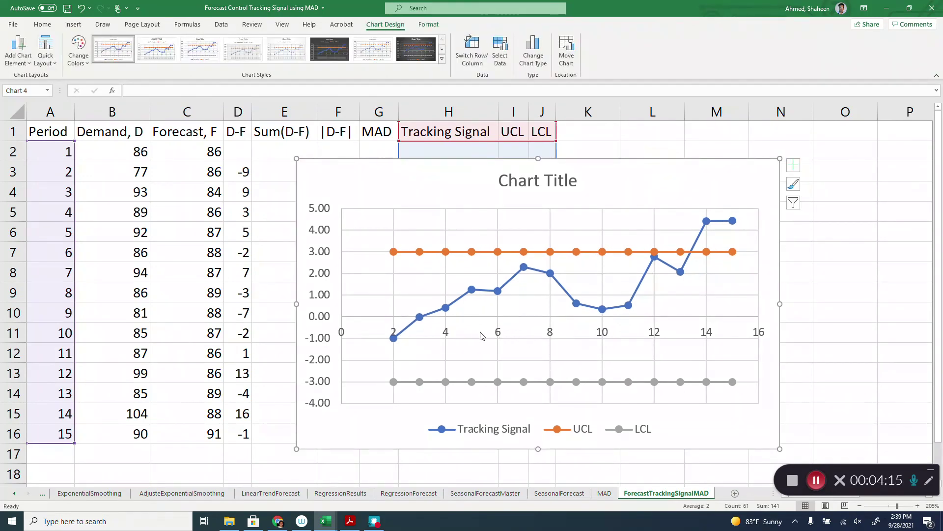